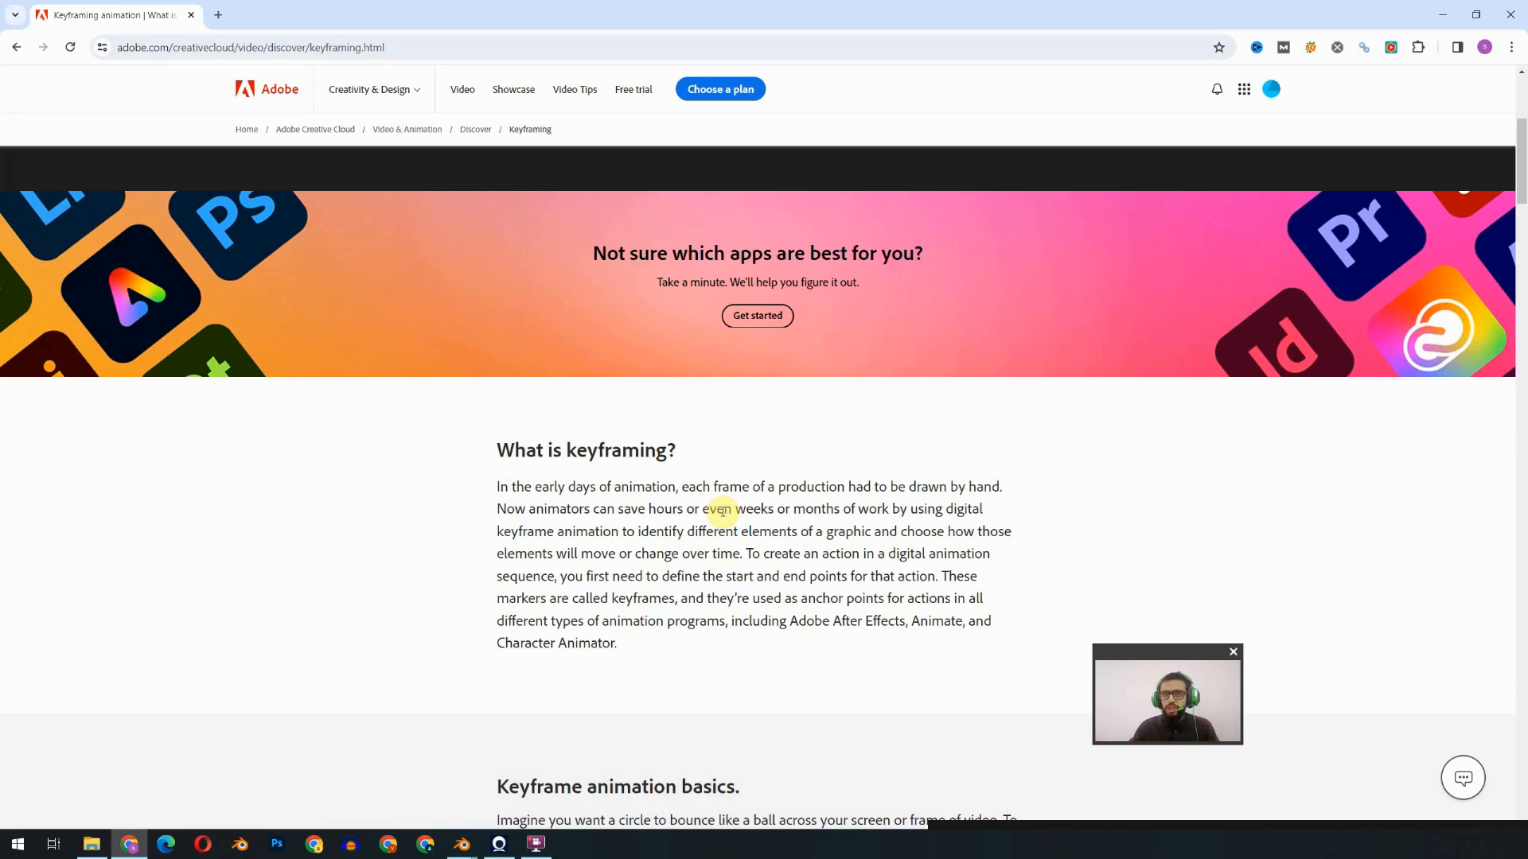
Switch from the keyframing article in the browser to the open Blender scene with the default cube
mouse_move(462, 844)
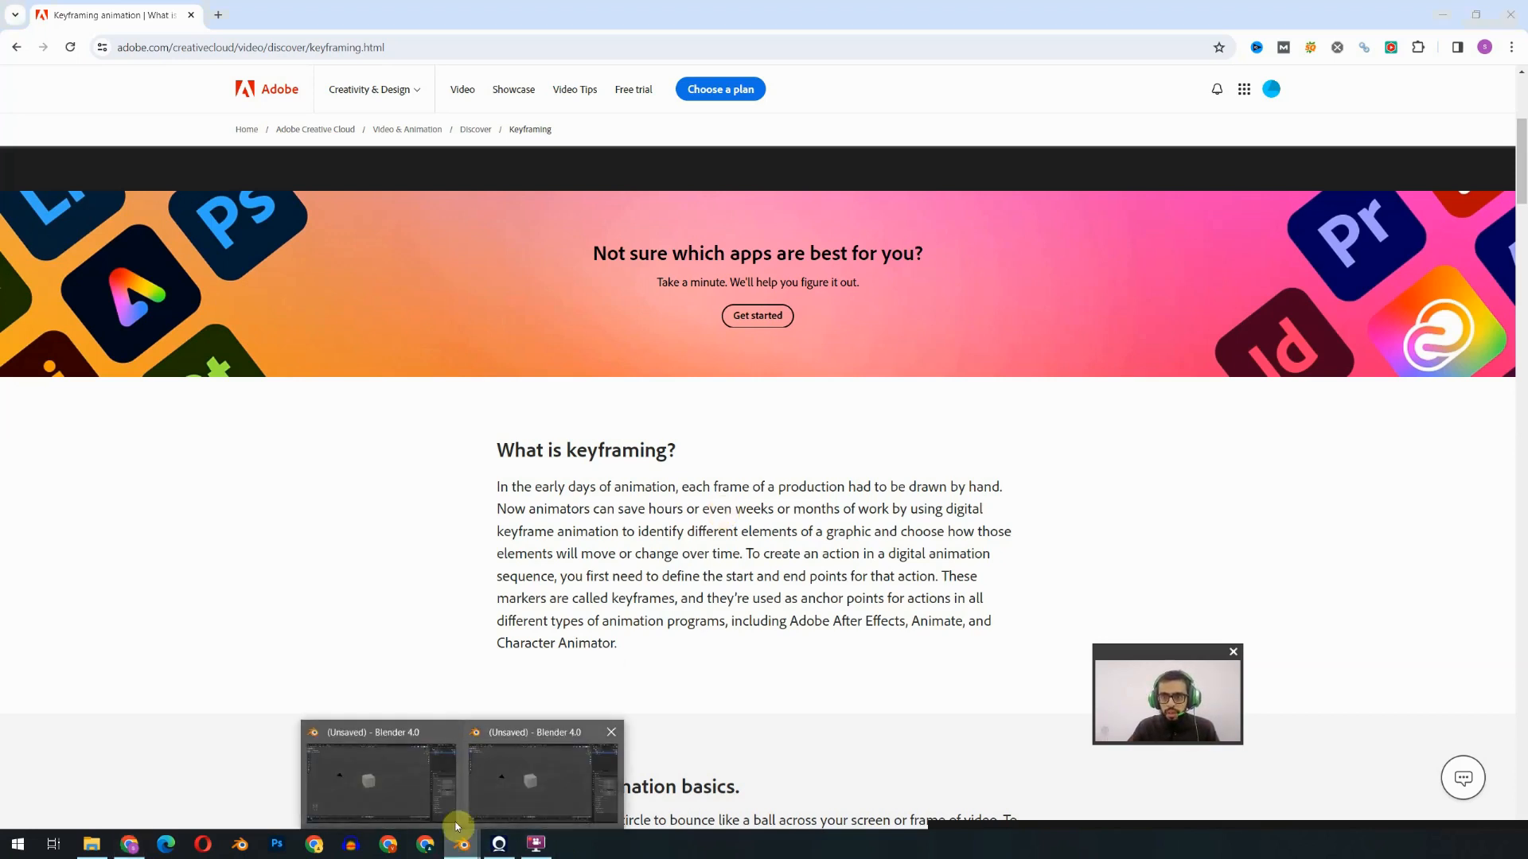
click(508, 786)
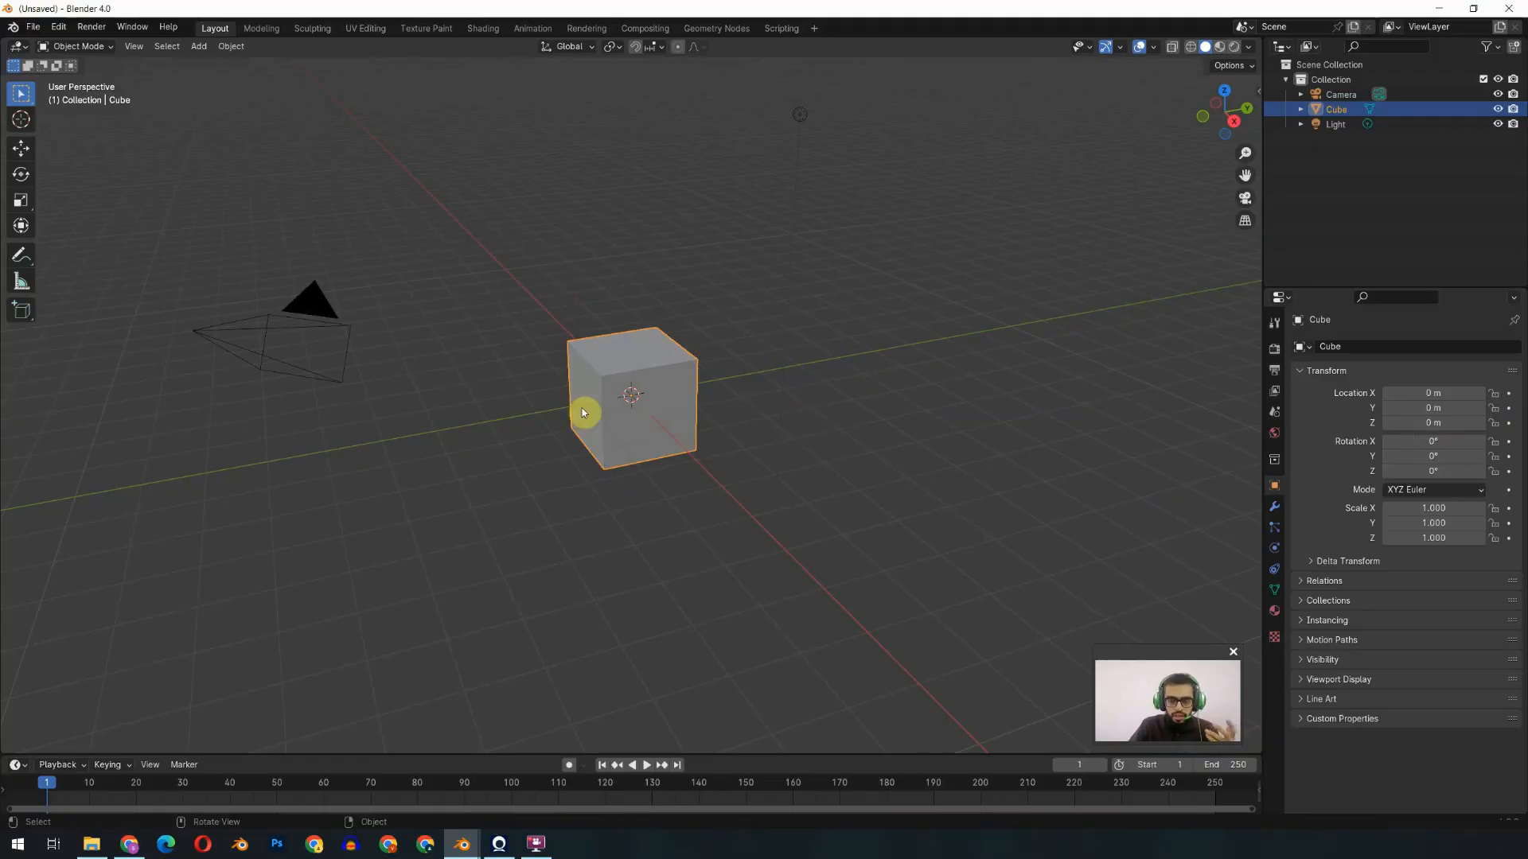
key(g)
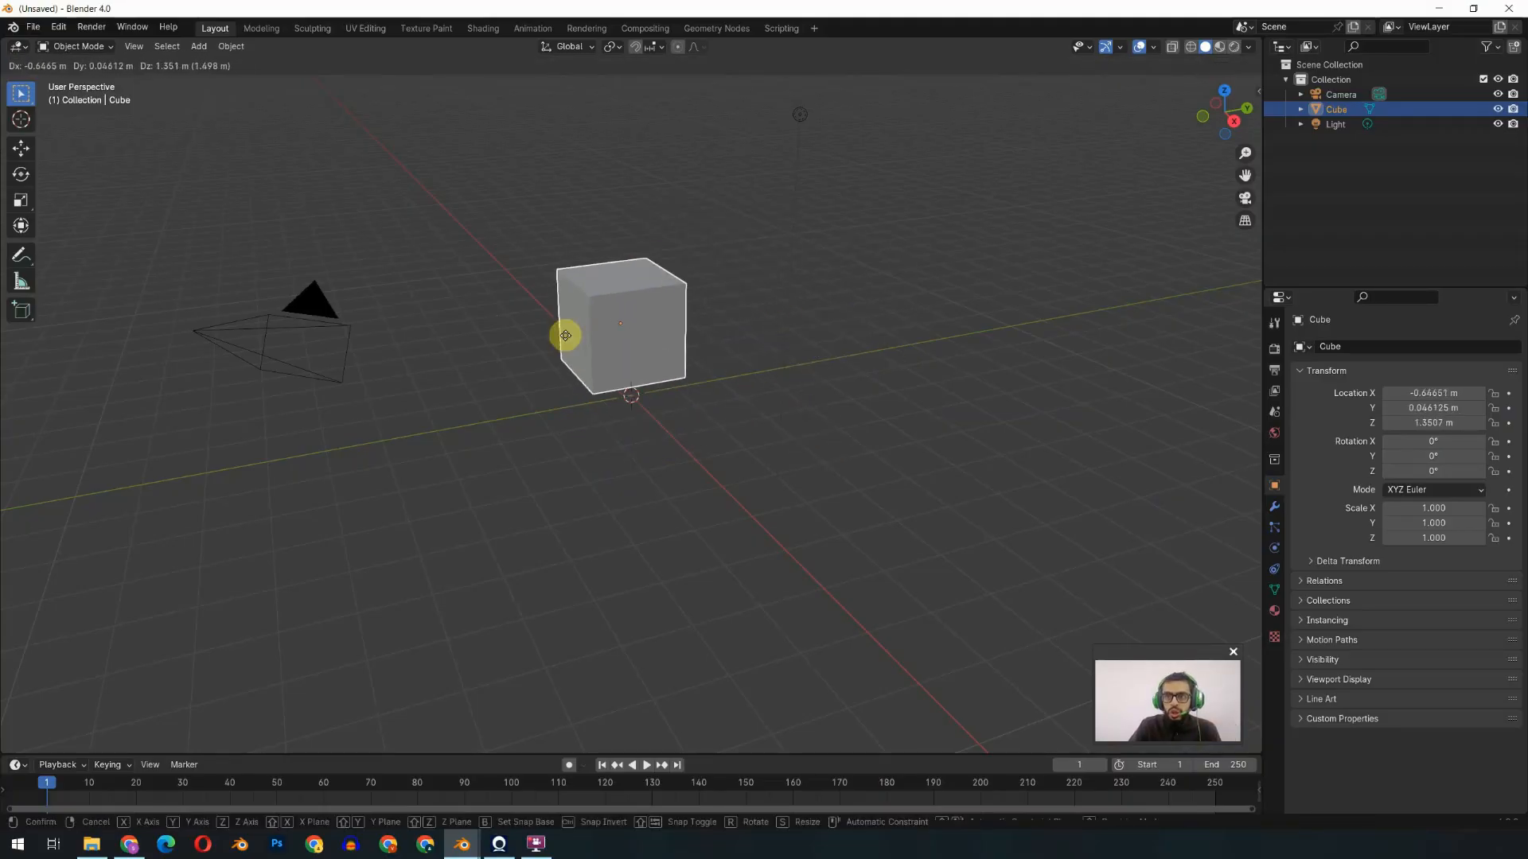
right_click(552, 338)
key(r)
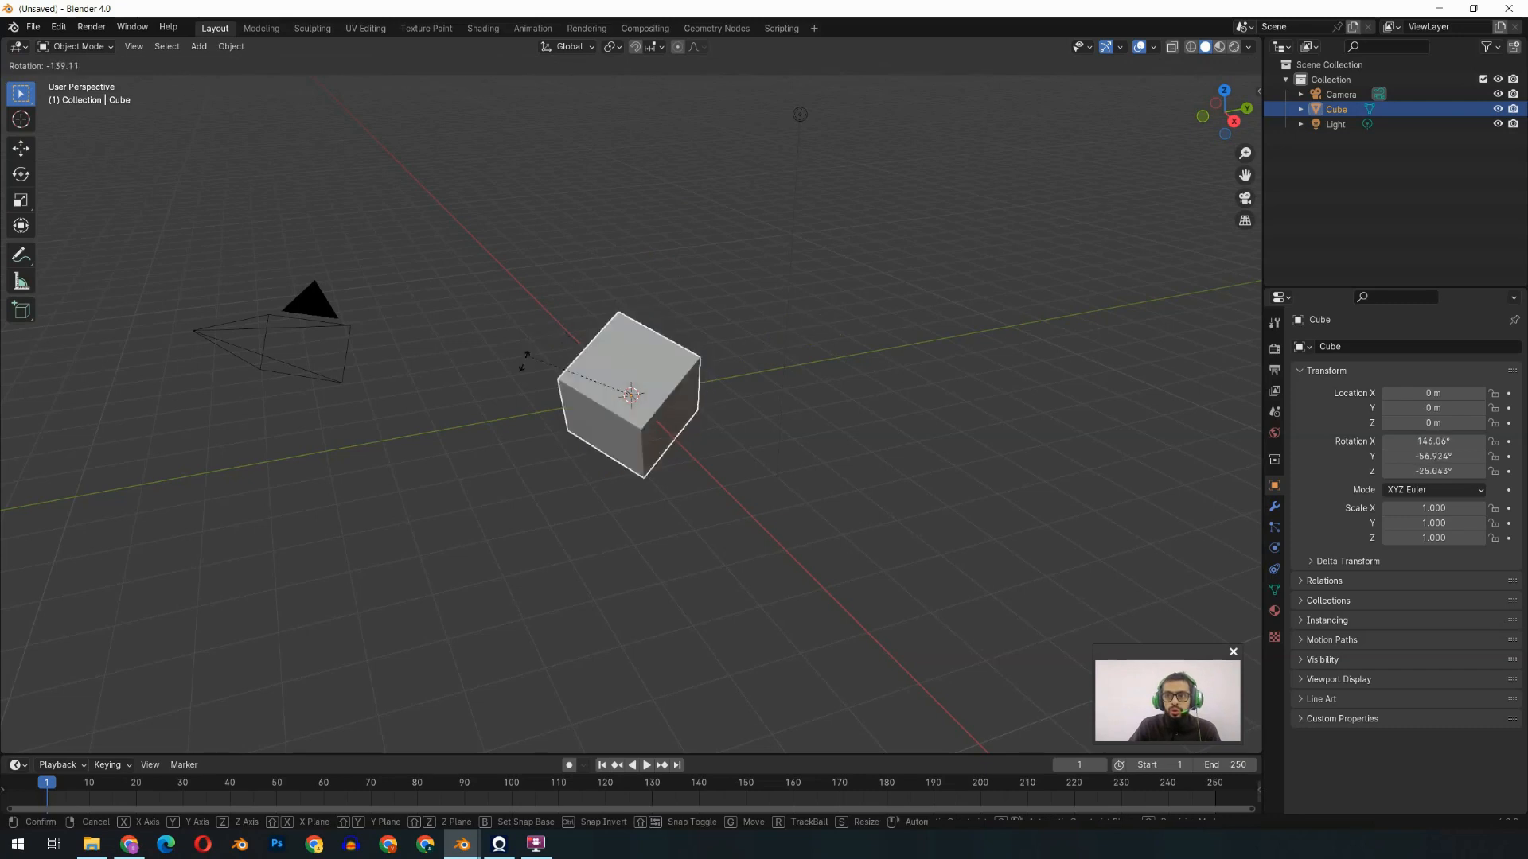
right_click(622, 355)
key(s)
right_click(891, 430)
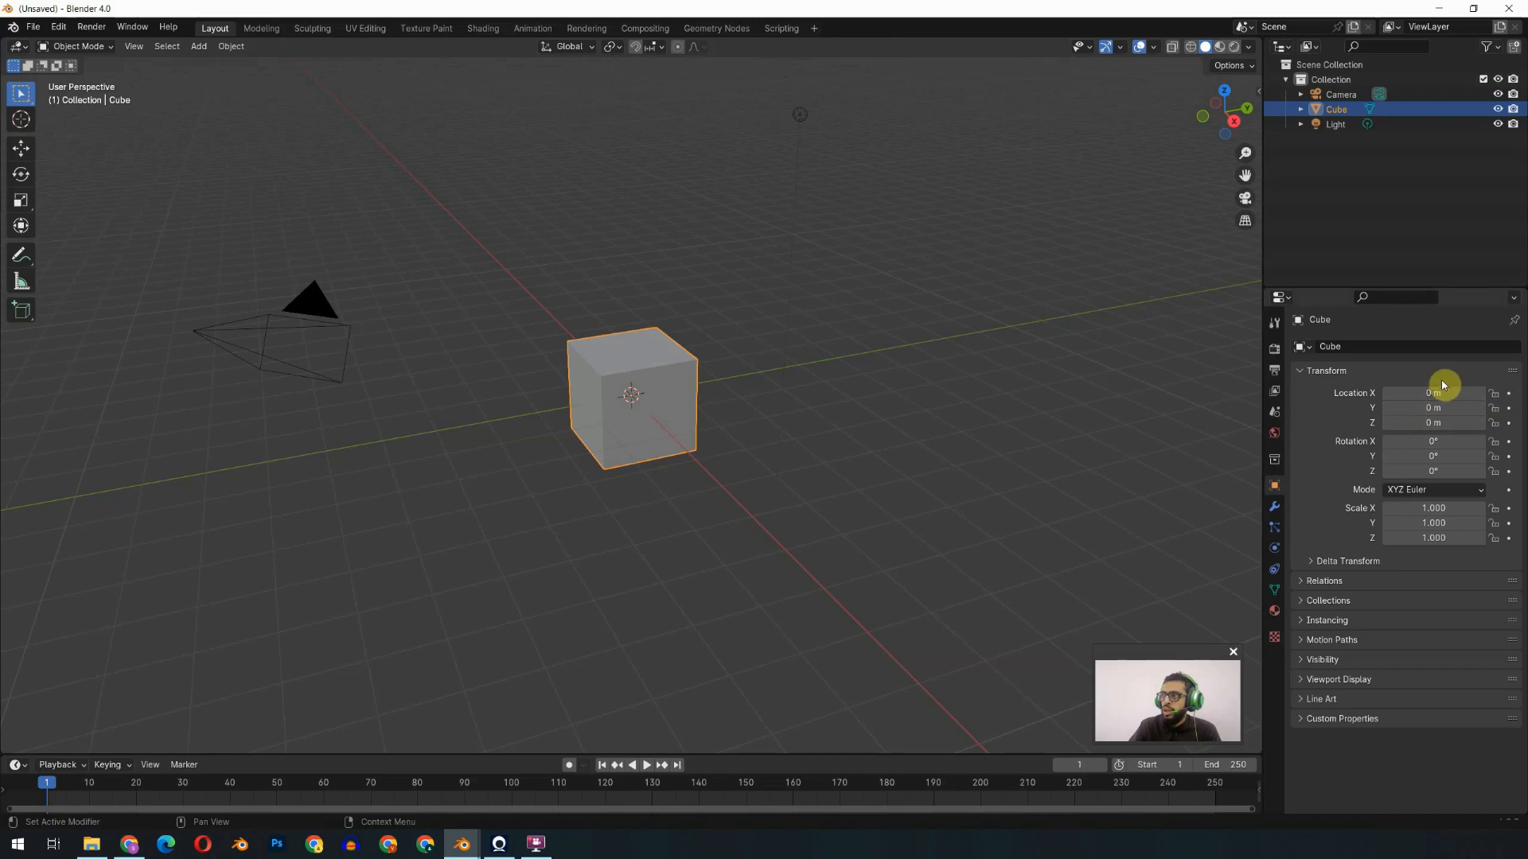
Set the cube's Location X to about 6.01 m and keyframe that value on frame 1
drag(1432, 393, 1518, 393)
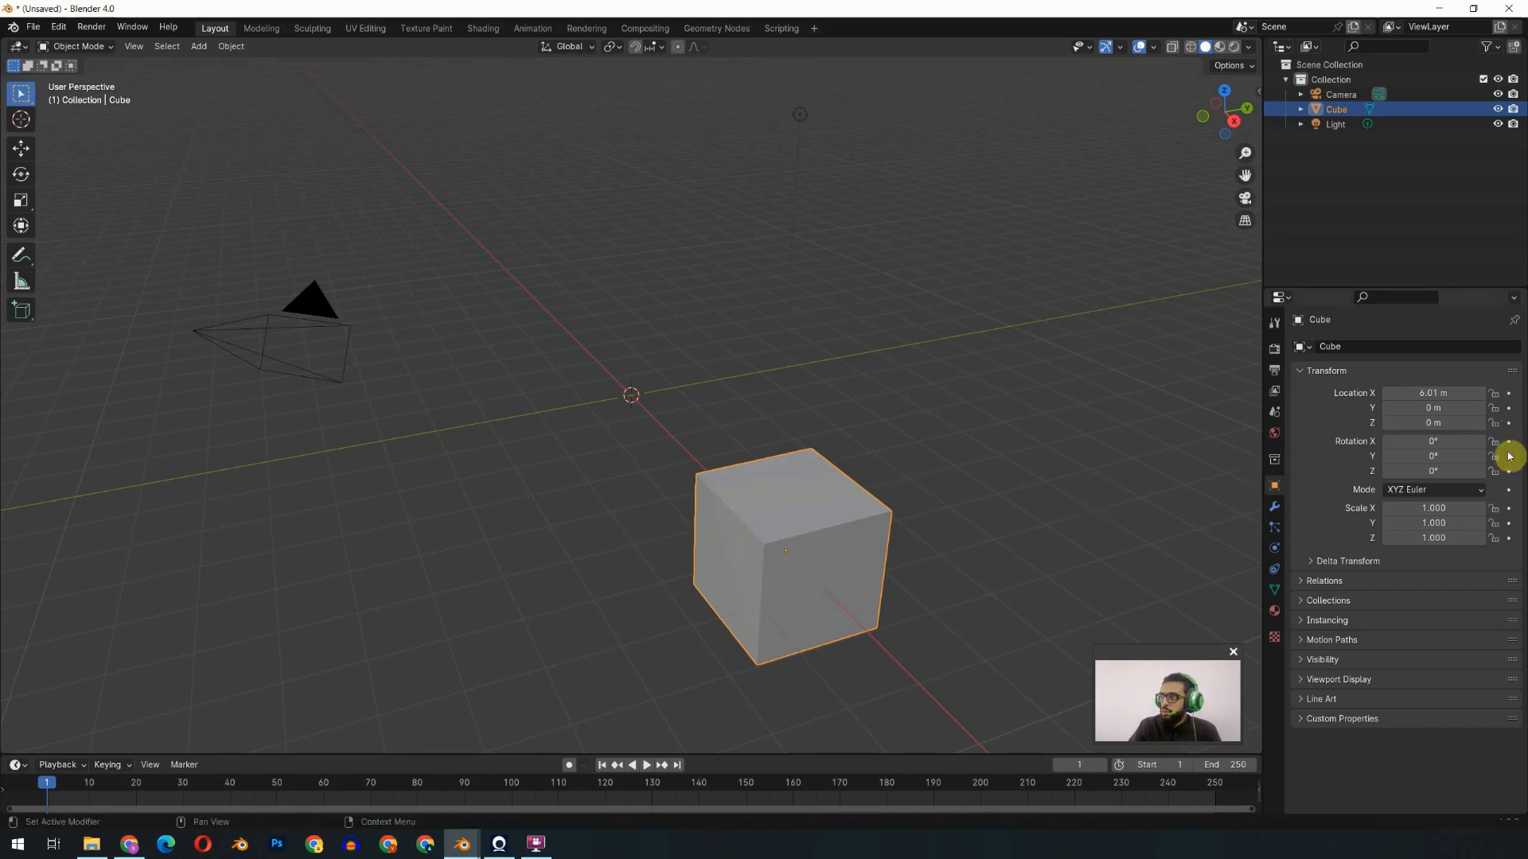
click(1509, 397)
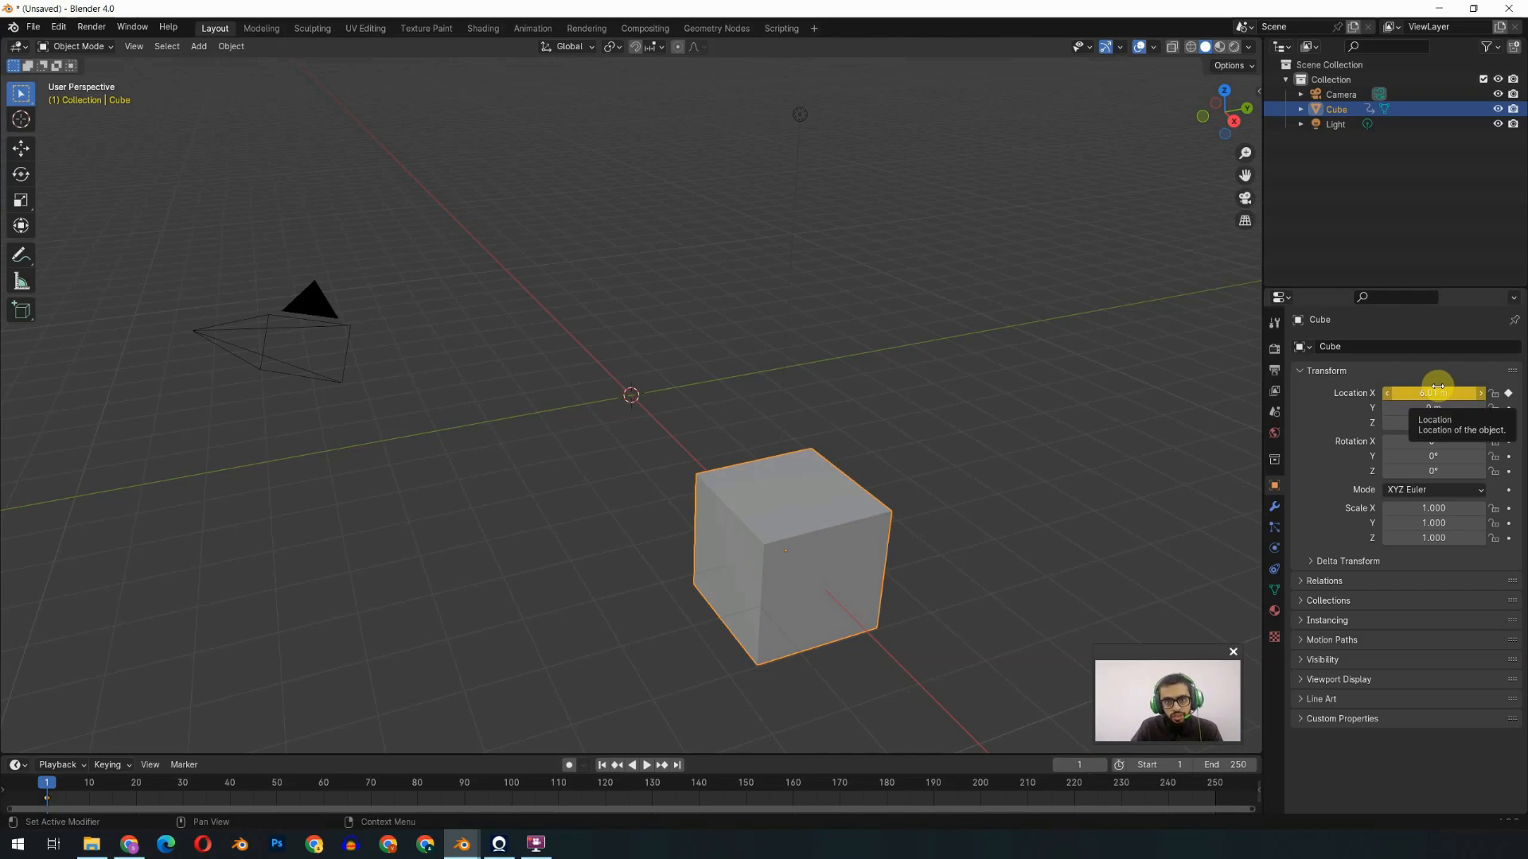
Advance to frame 24, set the cube's Location X to about -0.75 m and keyframe it there
key(space)
key(space)
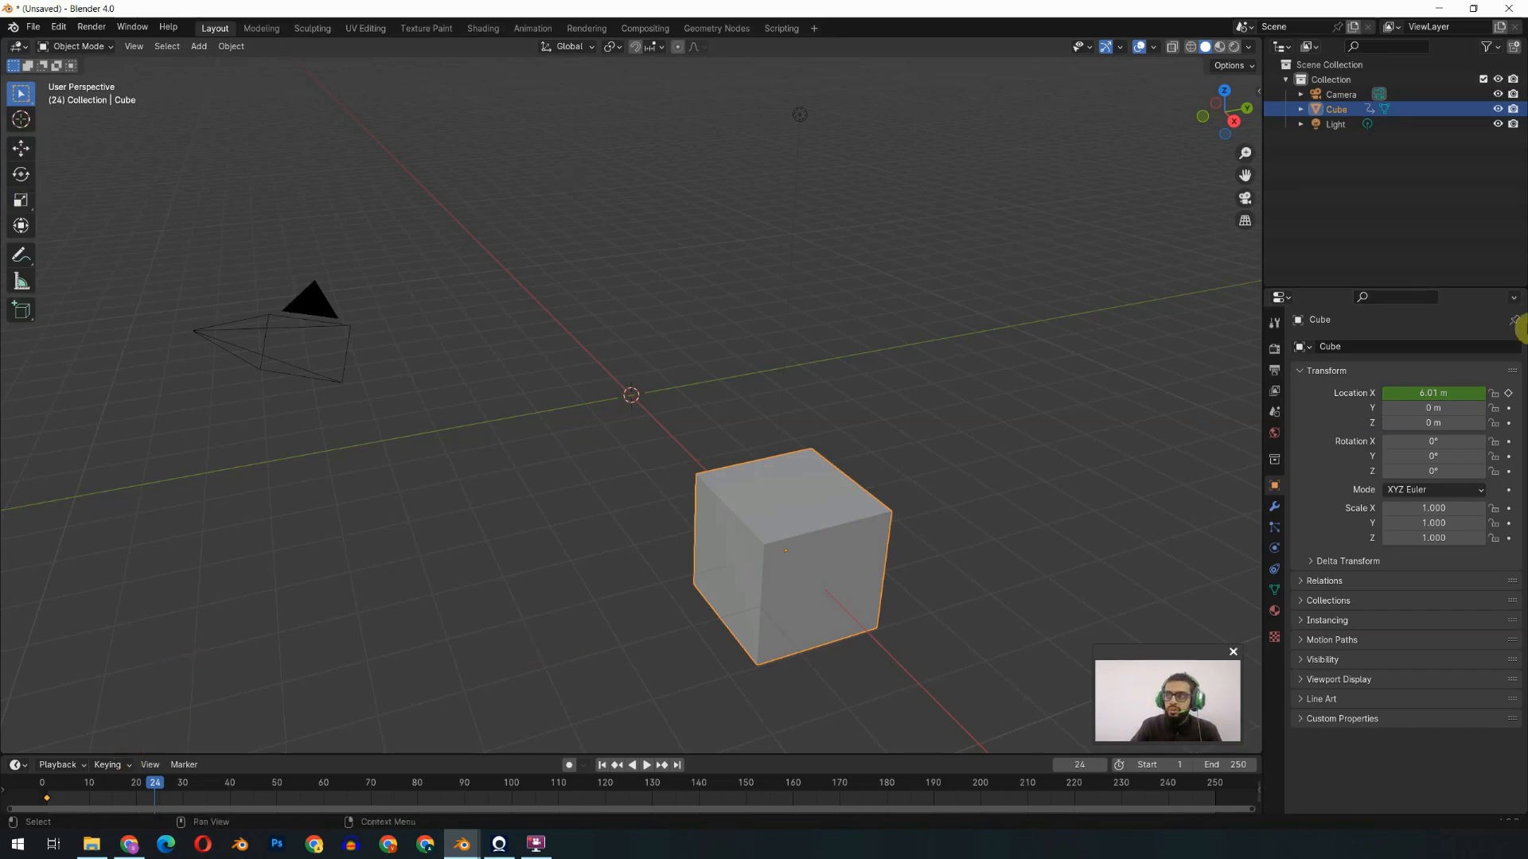
drag(1439, 400, 1312, 399)
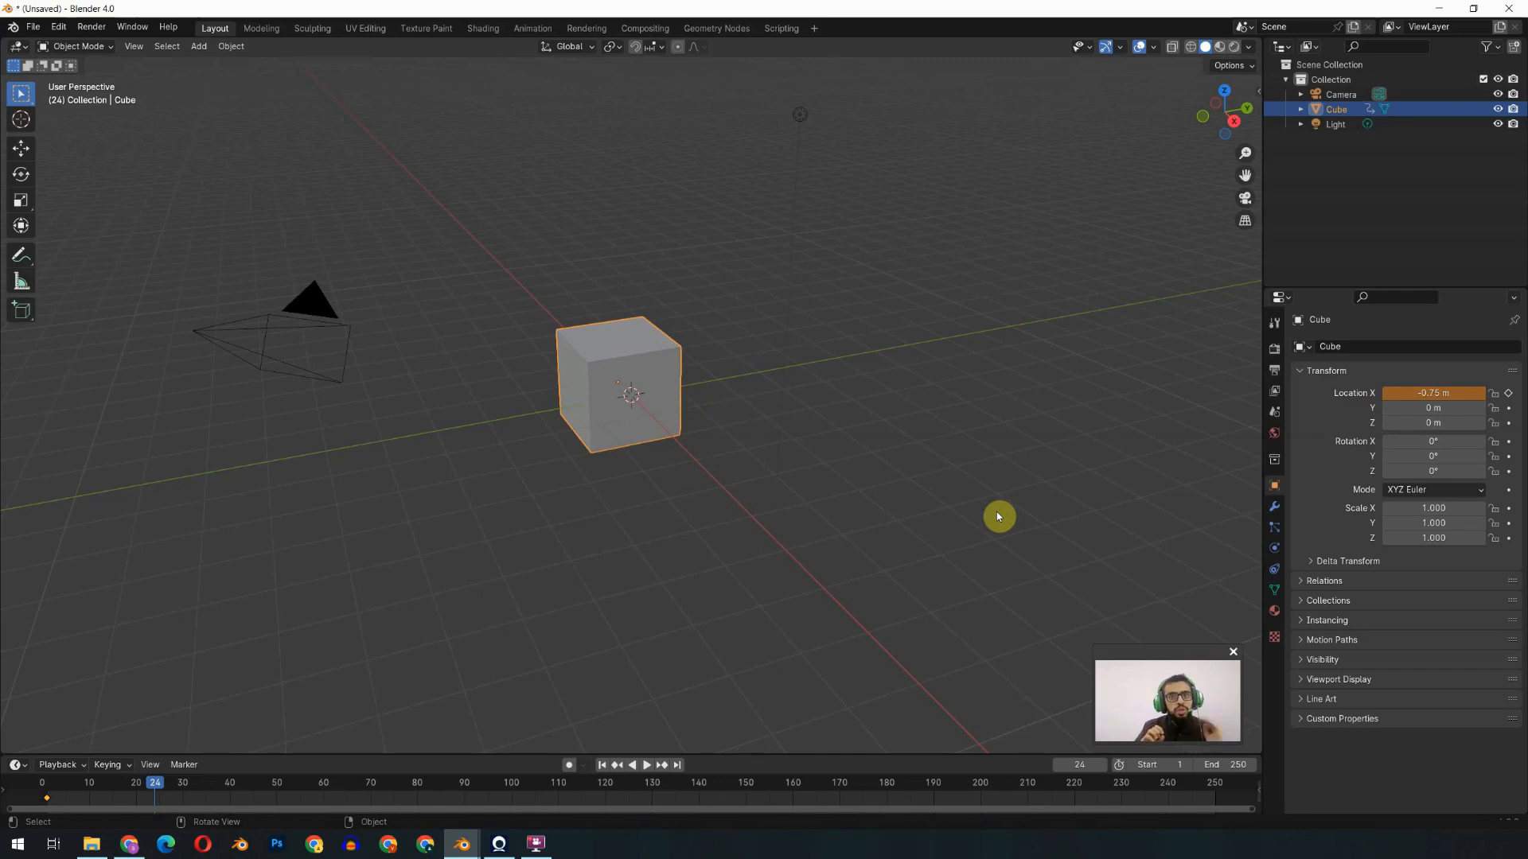
click(1508, 393)
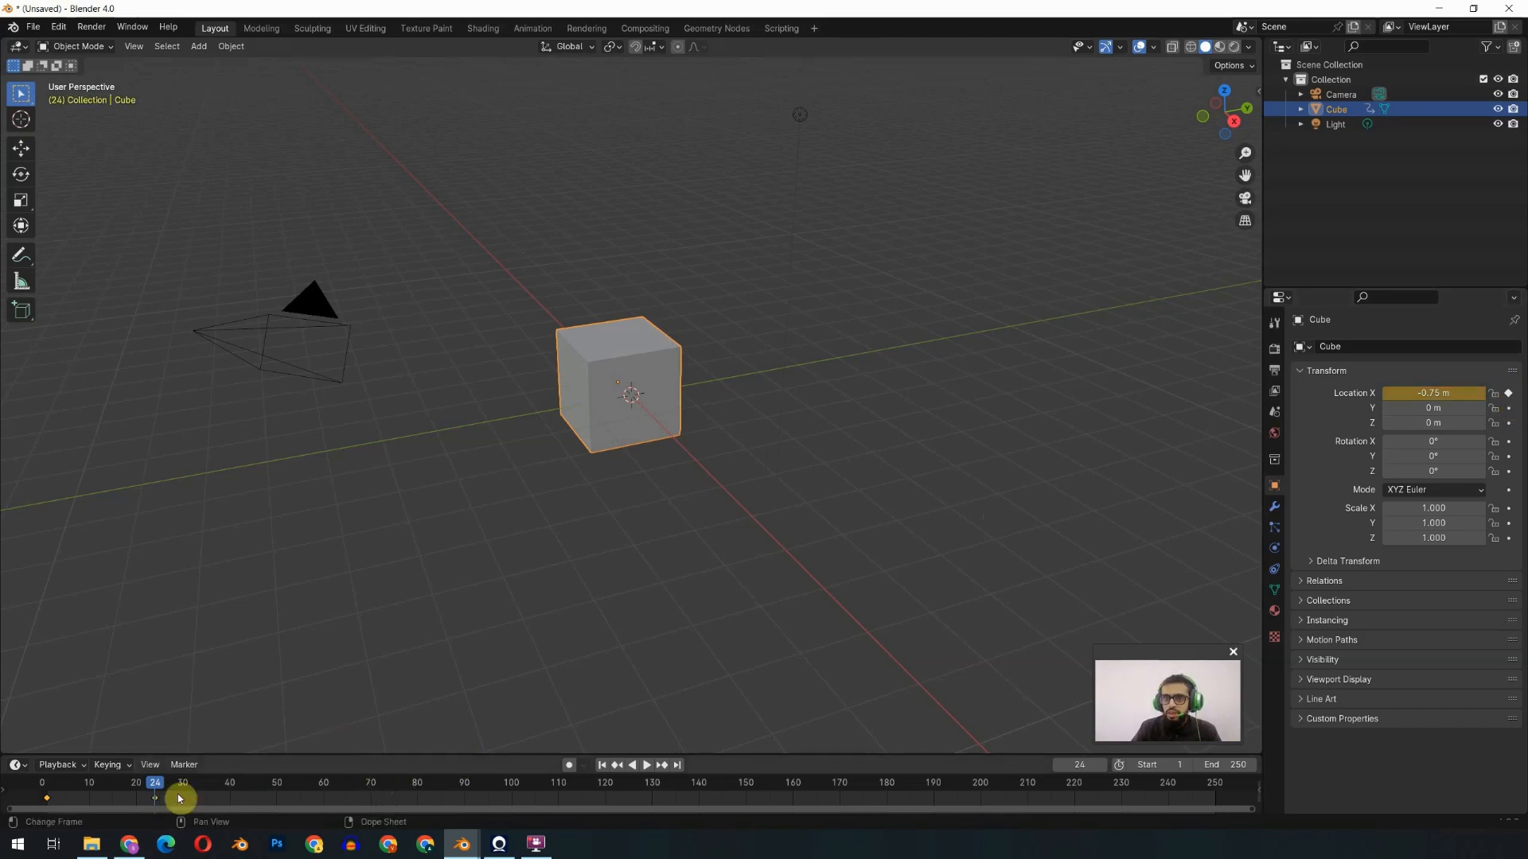
Scrub the timeline between frames 1 and 24 to review the cube's movement along X
drag(178, 794, 42, 795)
drag(52, 801, 156, 792)
click(177, 784)
drag(176, 784, 155, 808)
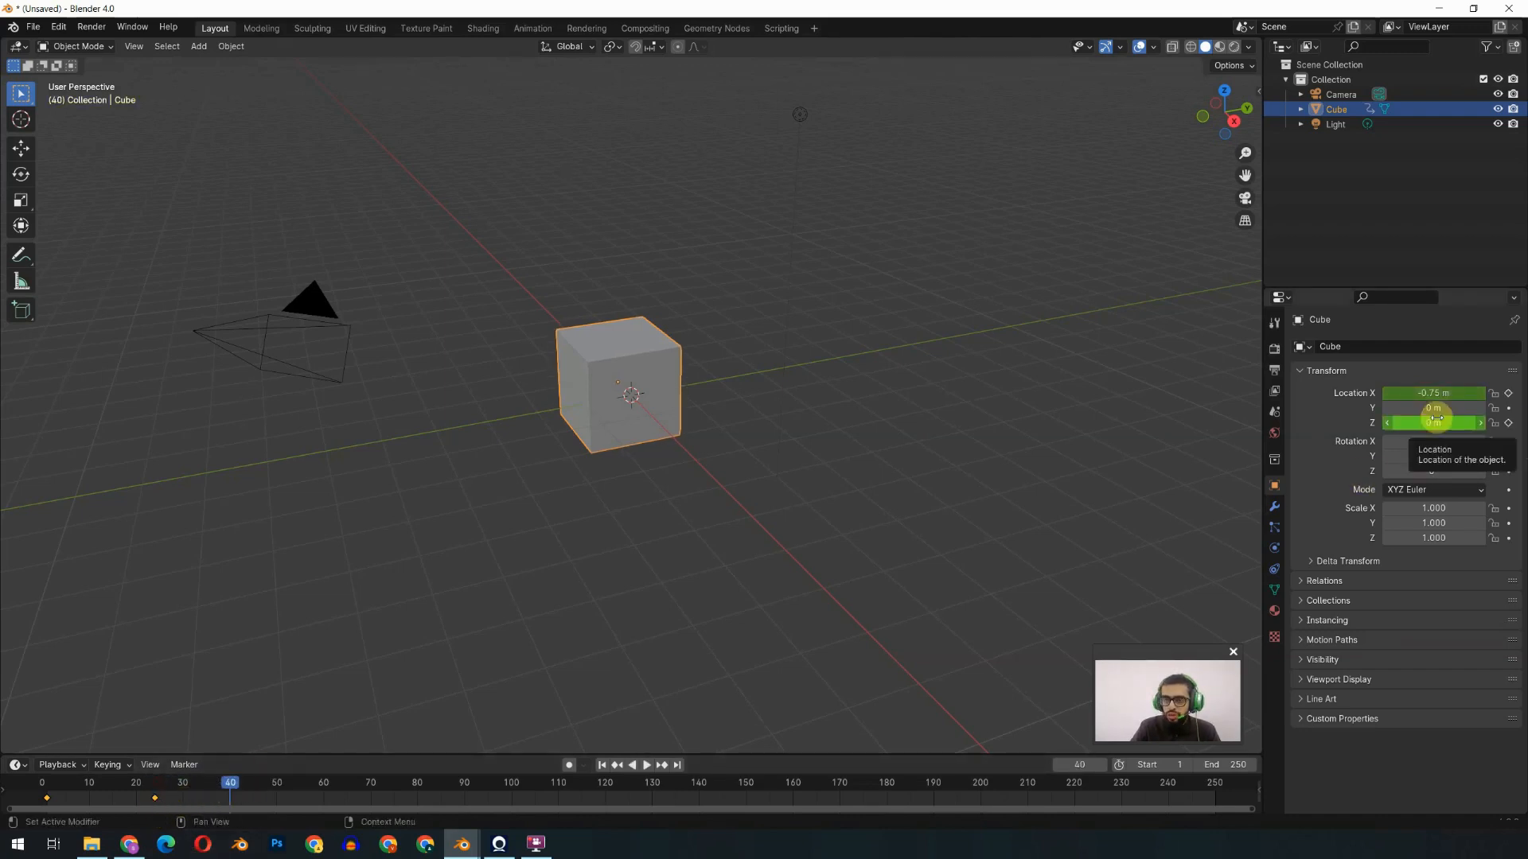
Raise the cube's Location Z to about 4.95 m on frame 40 and keyframe it
mouse_move(1435, 420)
mouse_down()
mouse_move(1524, 420)
mouse_move(1430, 421)
mouse_up()
click(1508, 424)
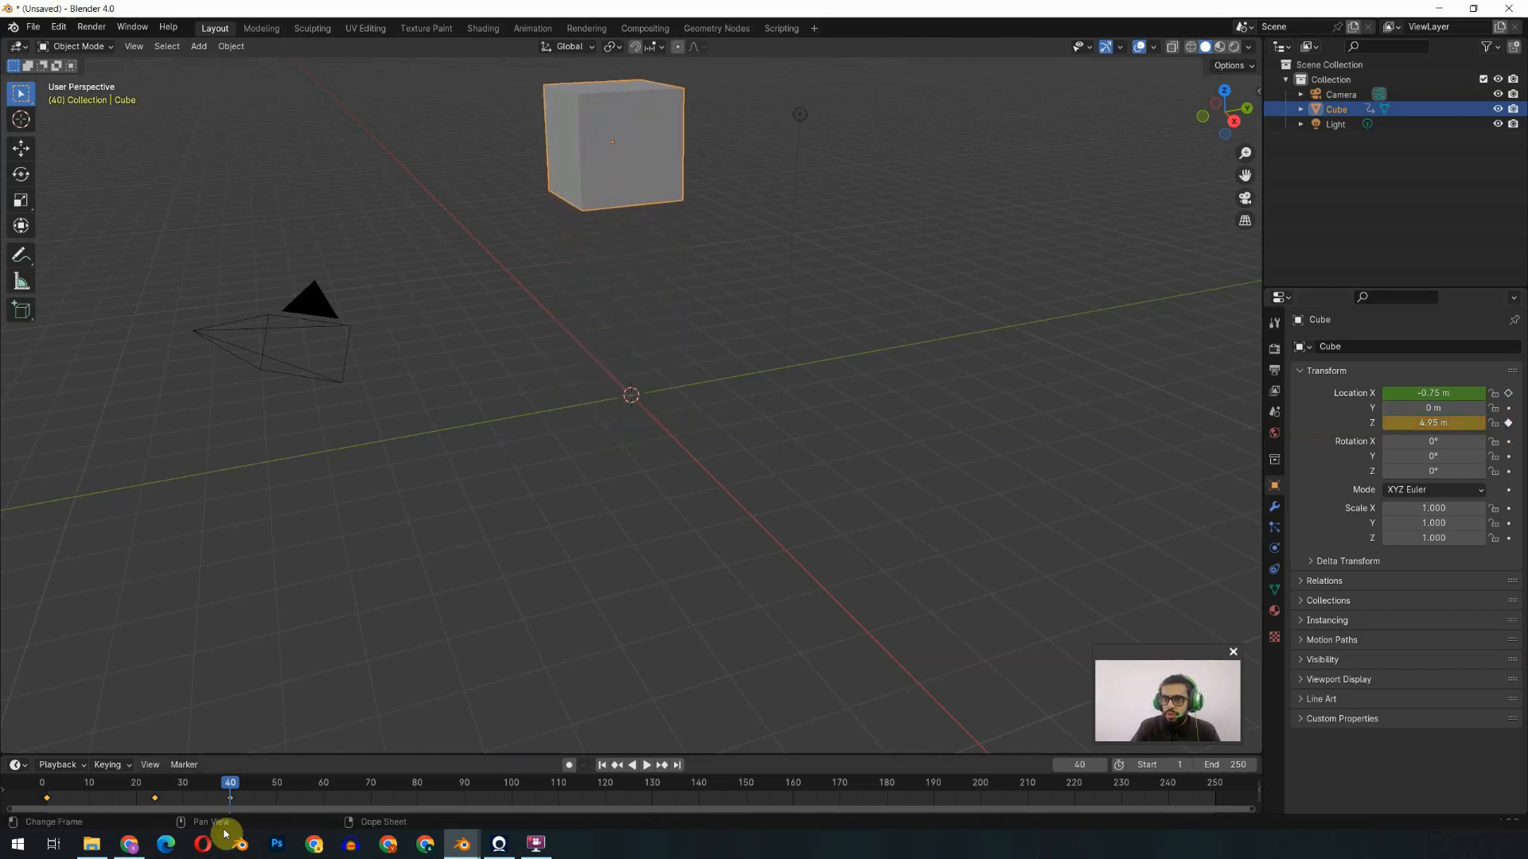
Return to frame 24, set the cube's Location Z to about 4.4 m and update its keyframe
drag(227, 793, 157, 813)
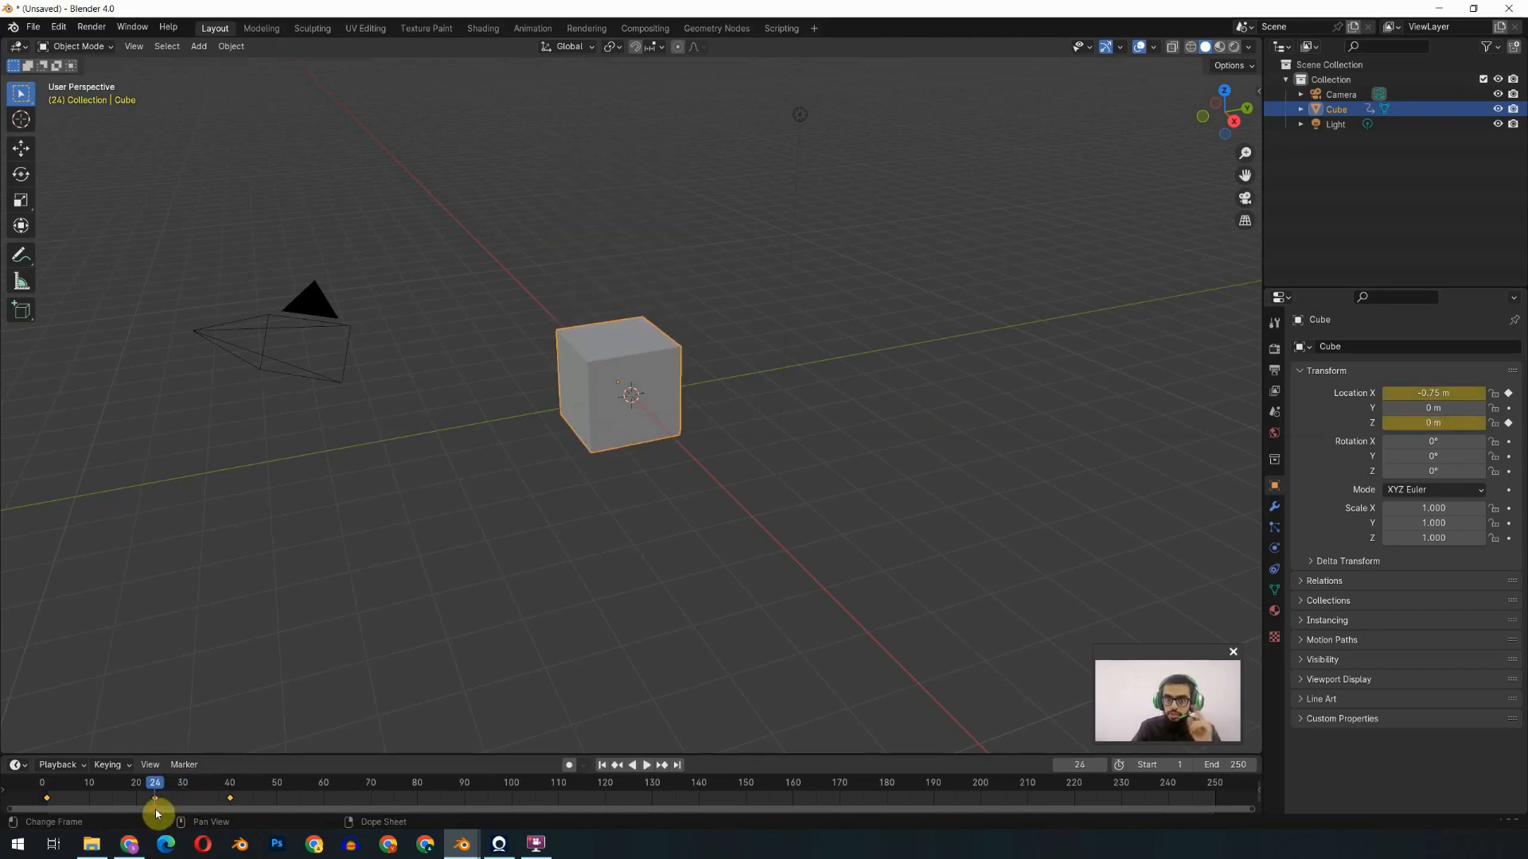
drag(1436, 432, 1429, 427)
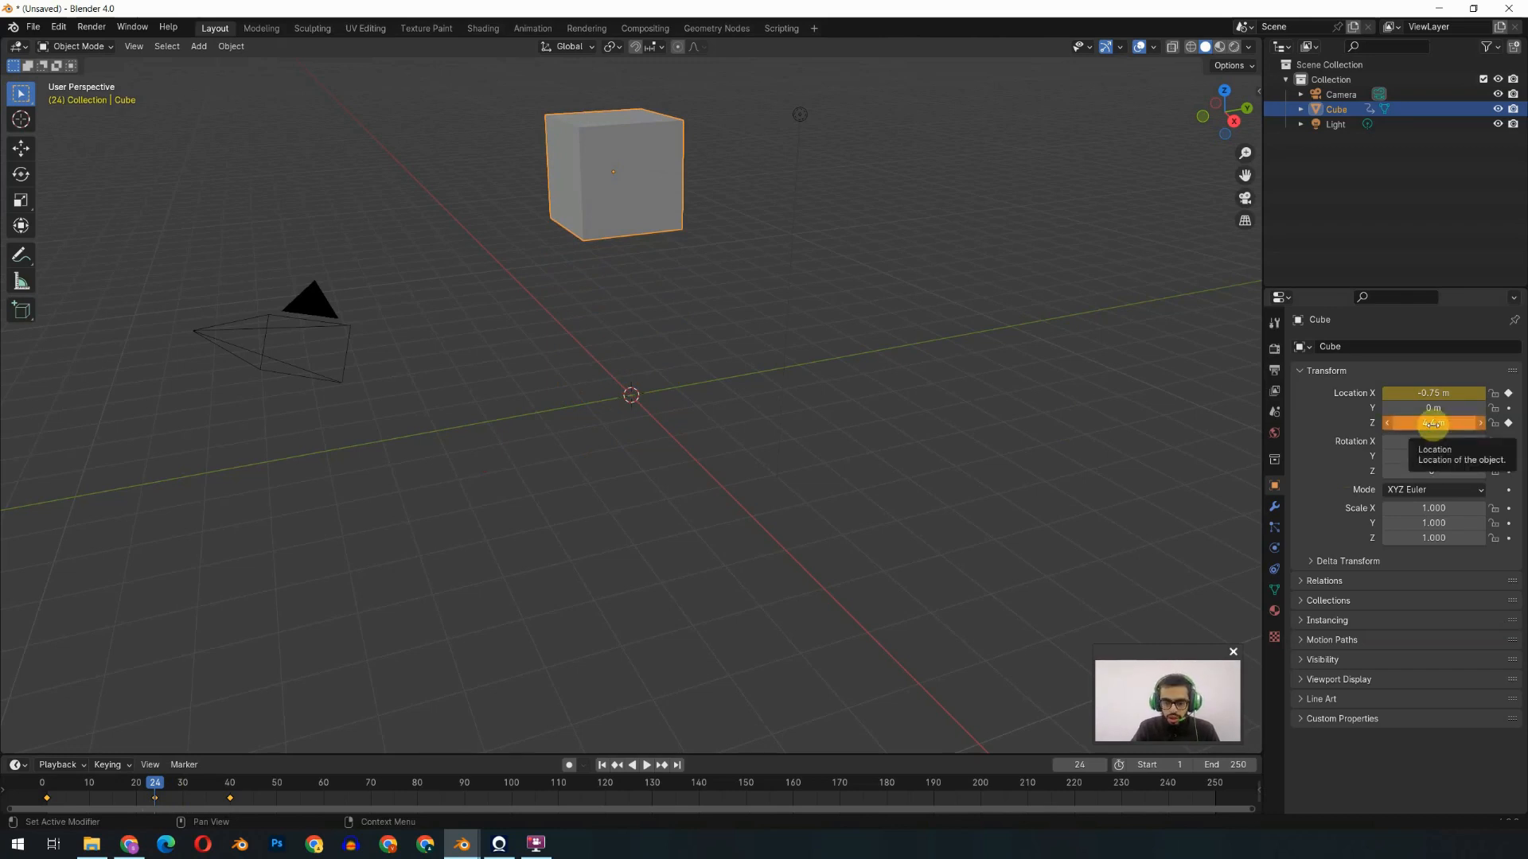
click(1509, 425)
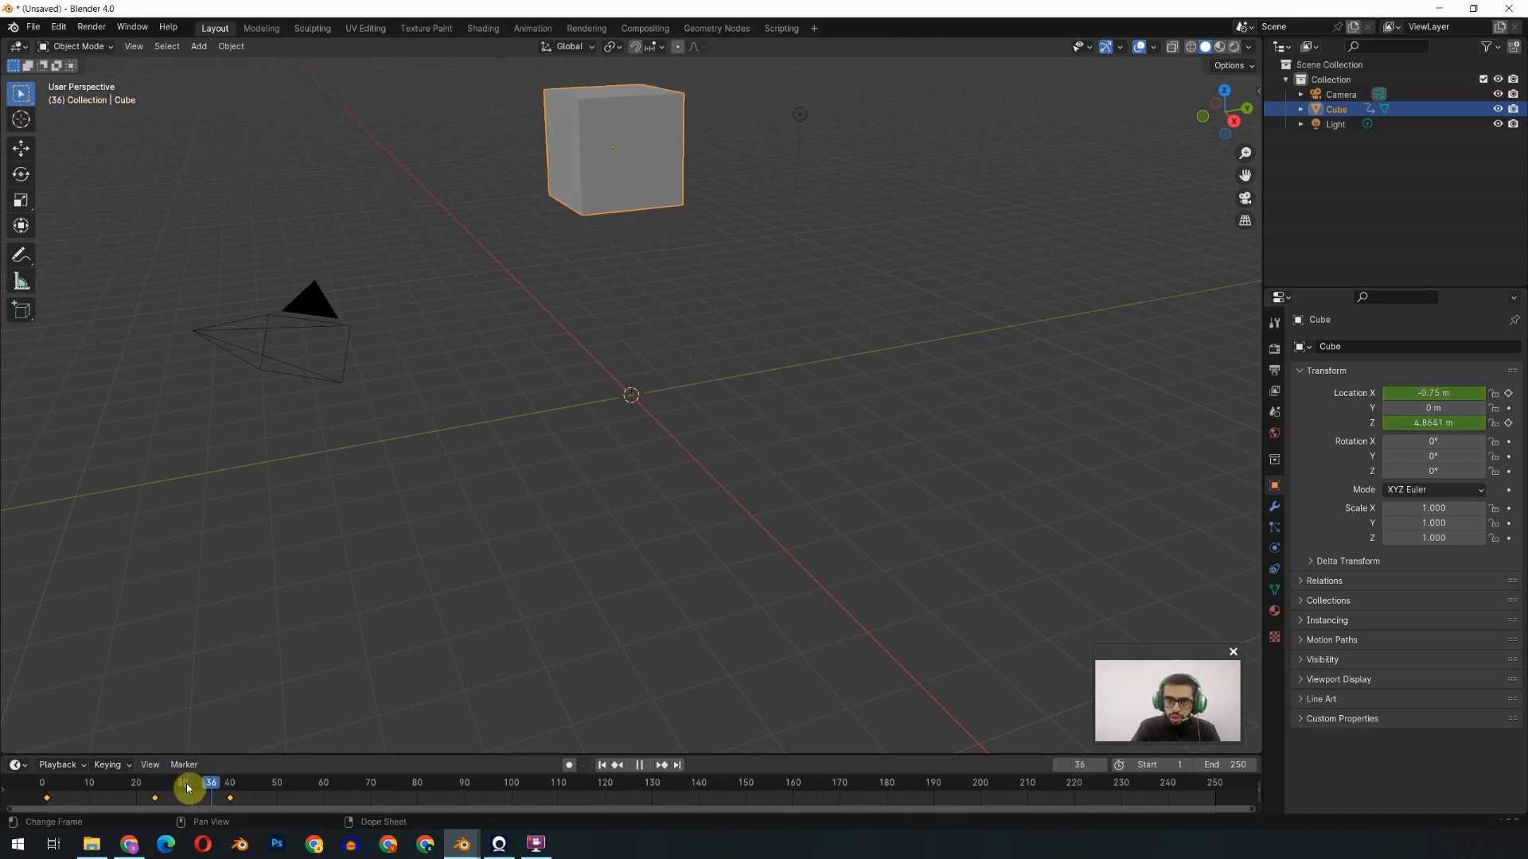
Stop playback and scrub between frames 24 and 0 to review the cube's edited motion
key(Escape)
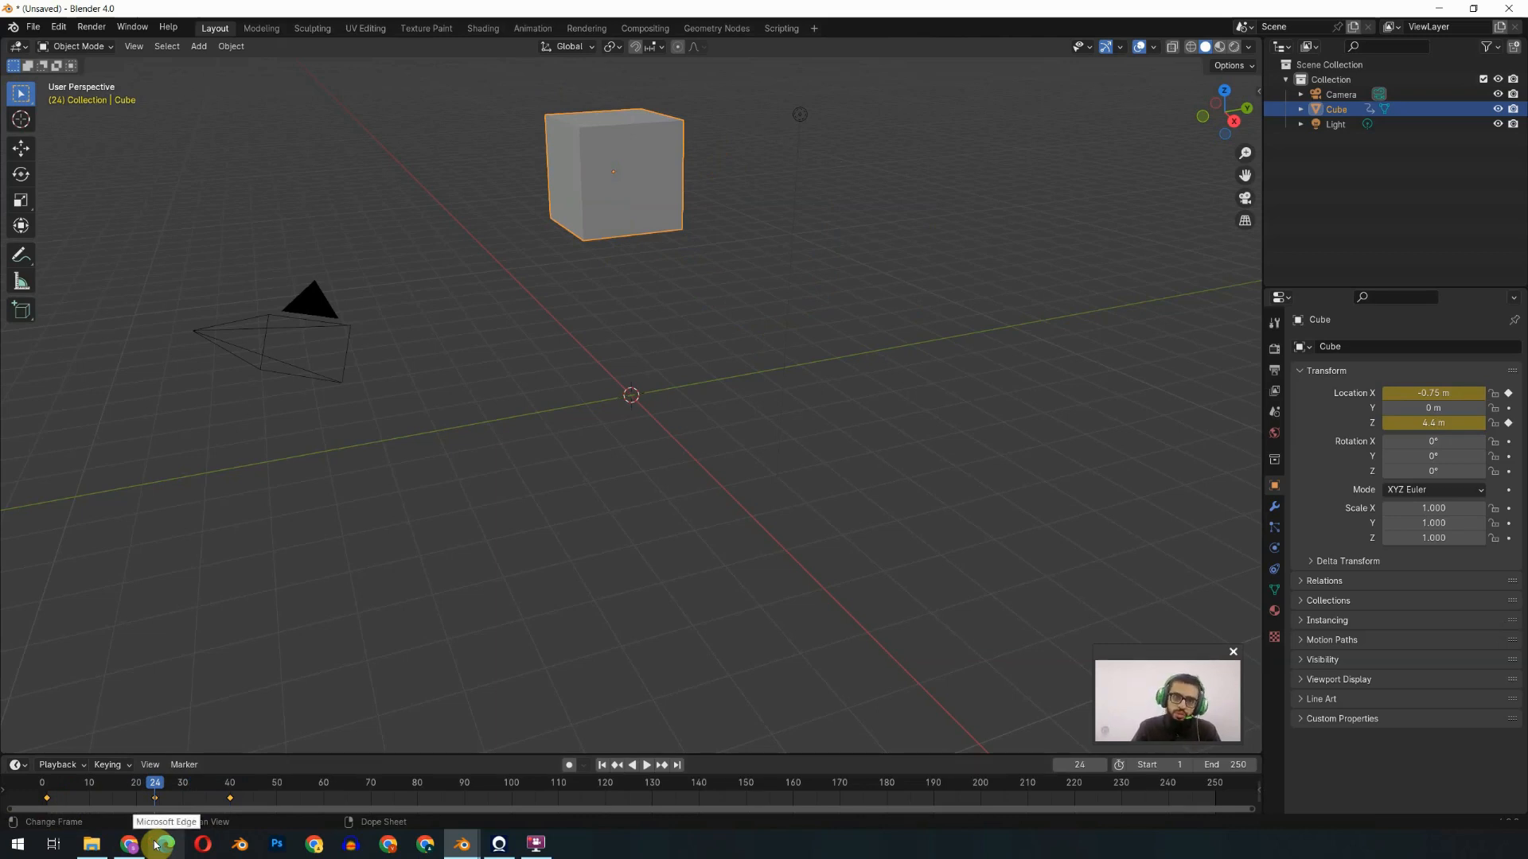
mouse_move(154, 782)
mouse_down()
mouse_move(51, 803)
mouse_move(157, 789)
mouse_up()
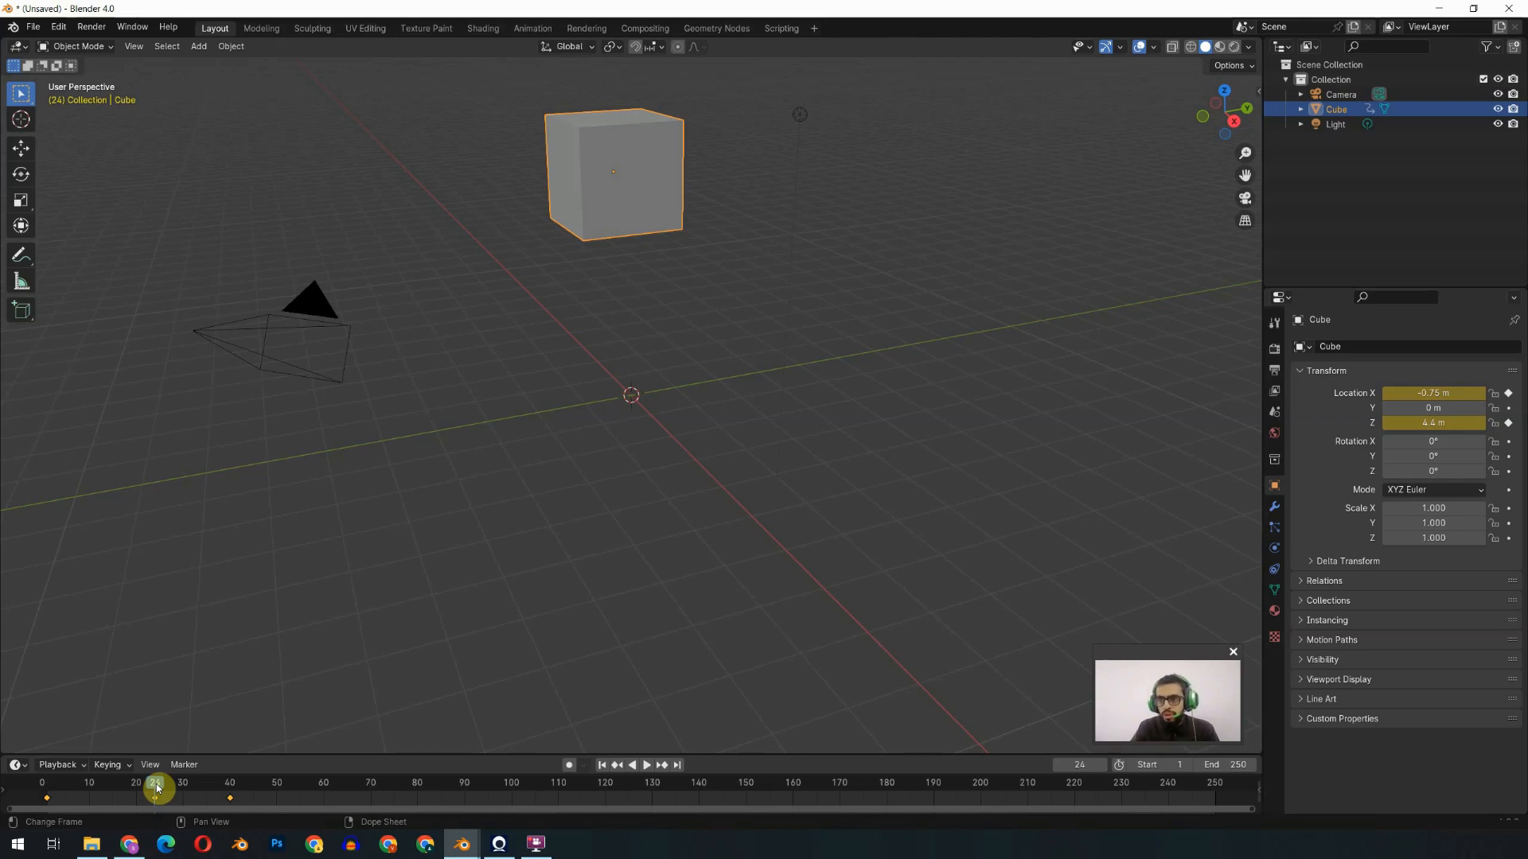
drag(157, 788, 35, 787)
click(155, 799)
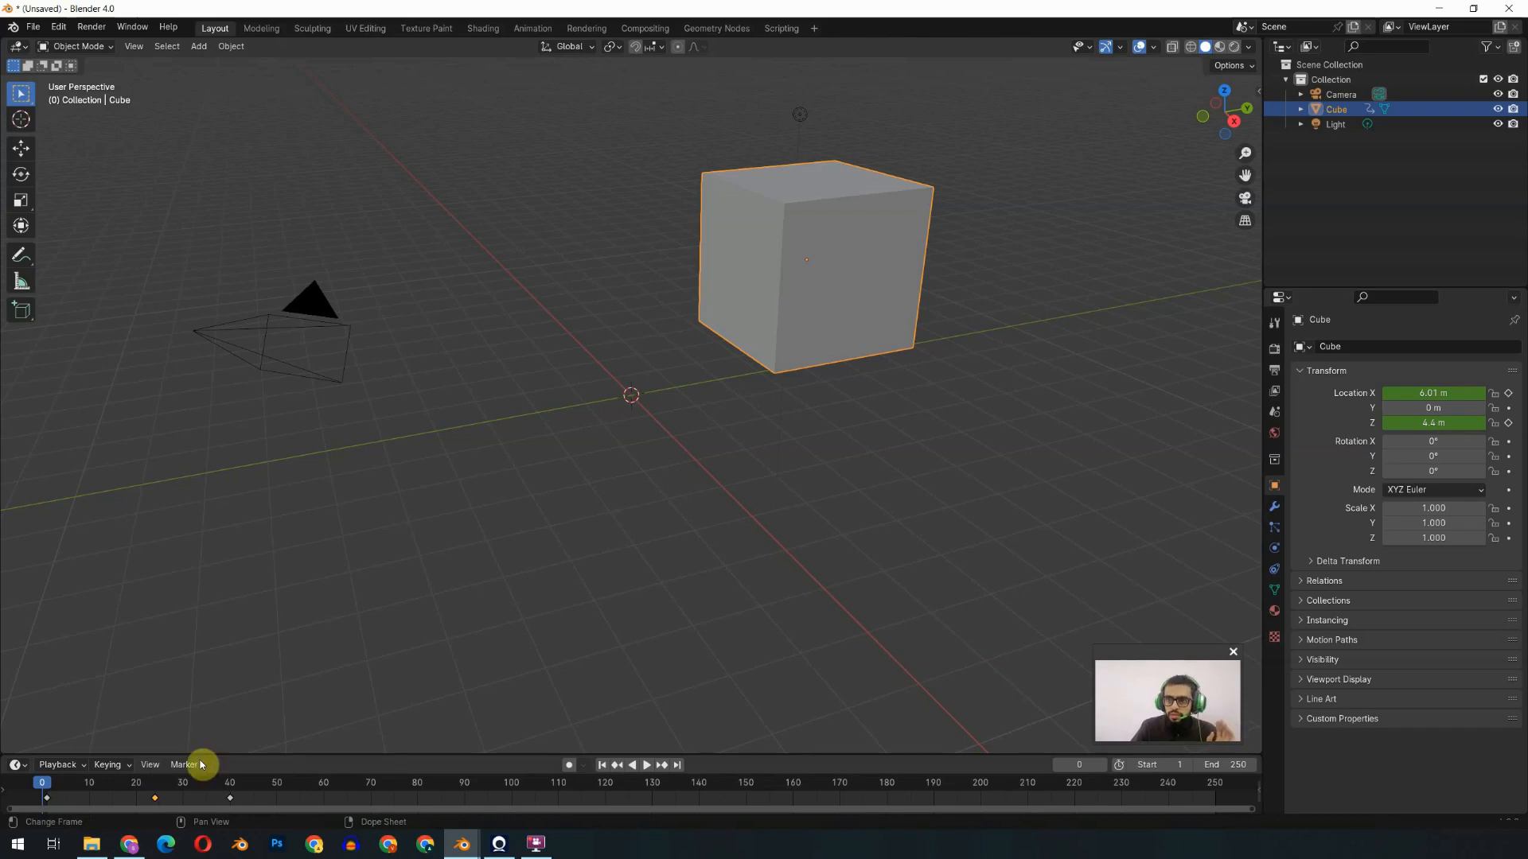
Insert a Location keyframe for the cube on frame 51
drag(230, 783, 280, 788)
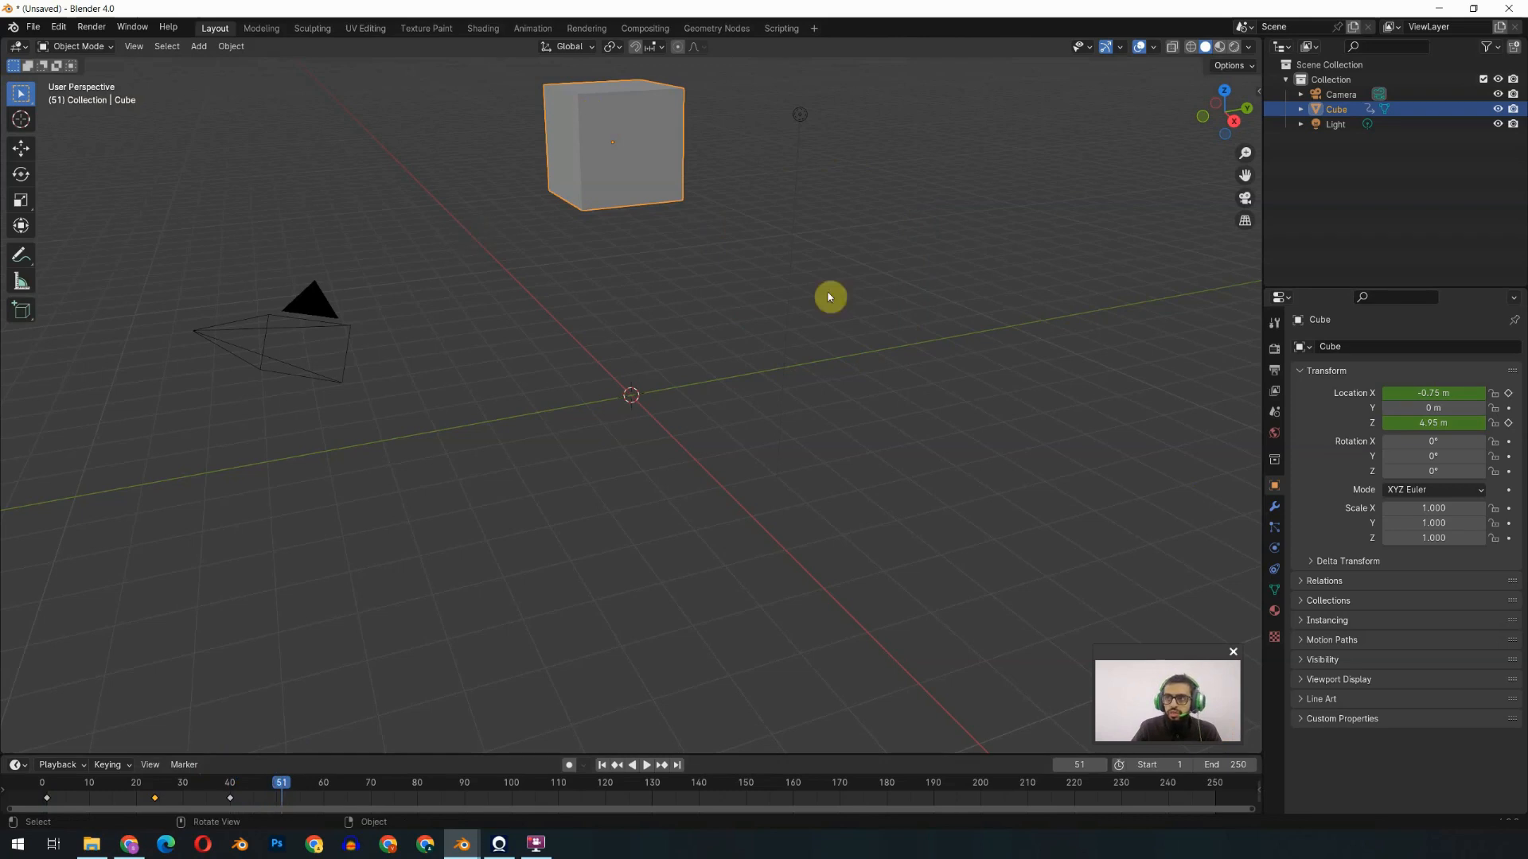
scroll(823, 302, down, 3)
middle_drag(847, 329, 815, 355)
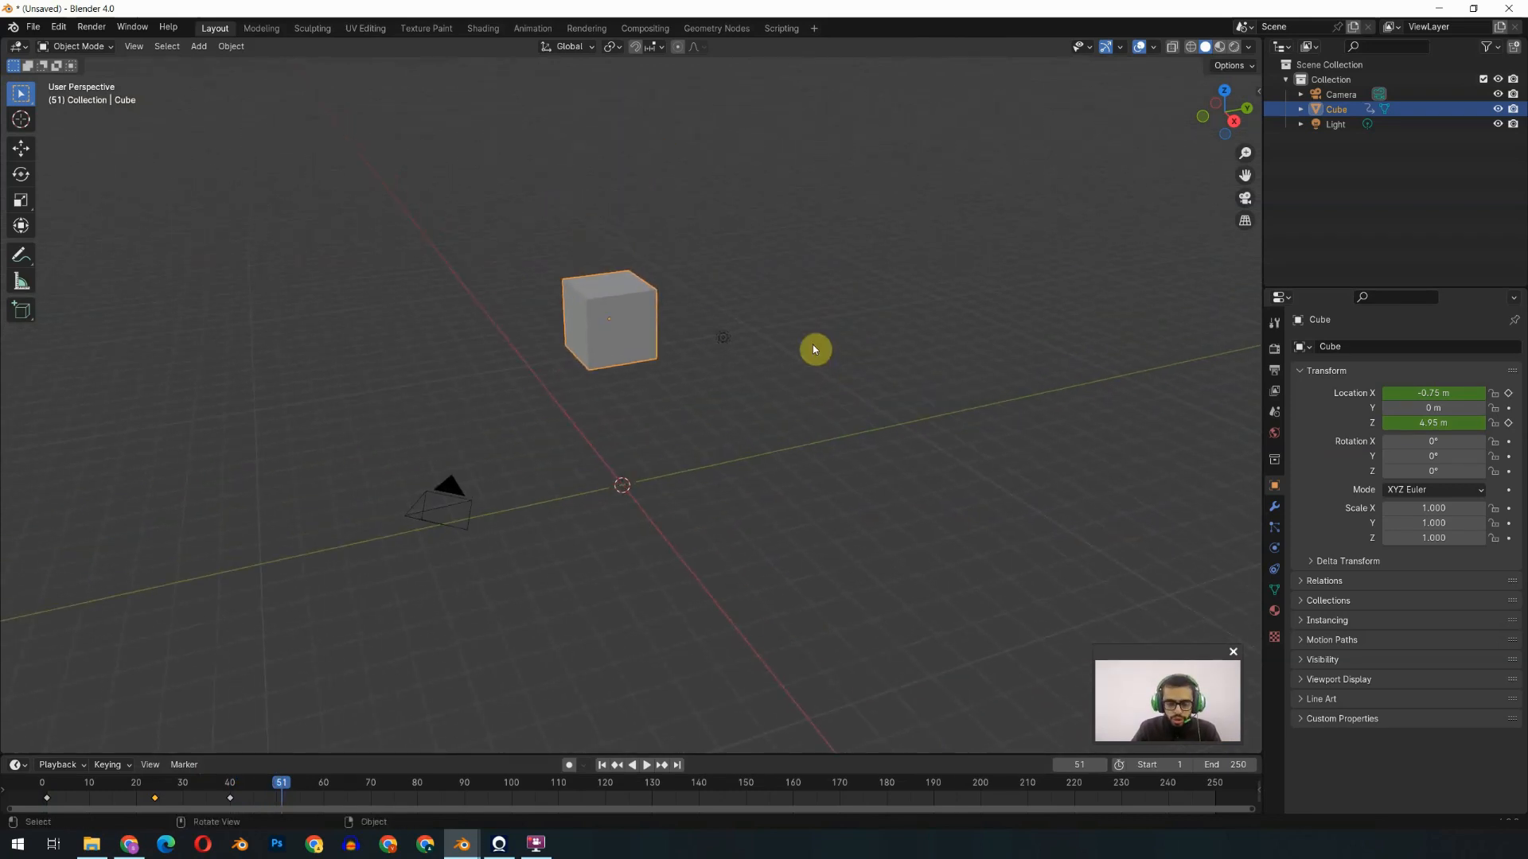
key(i)
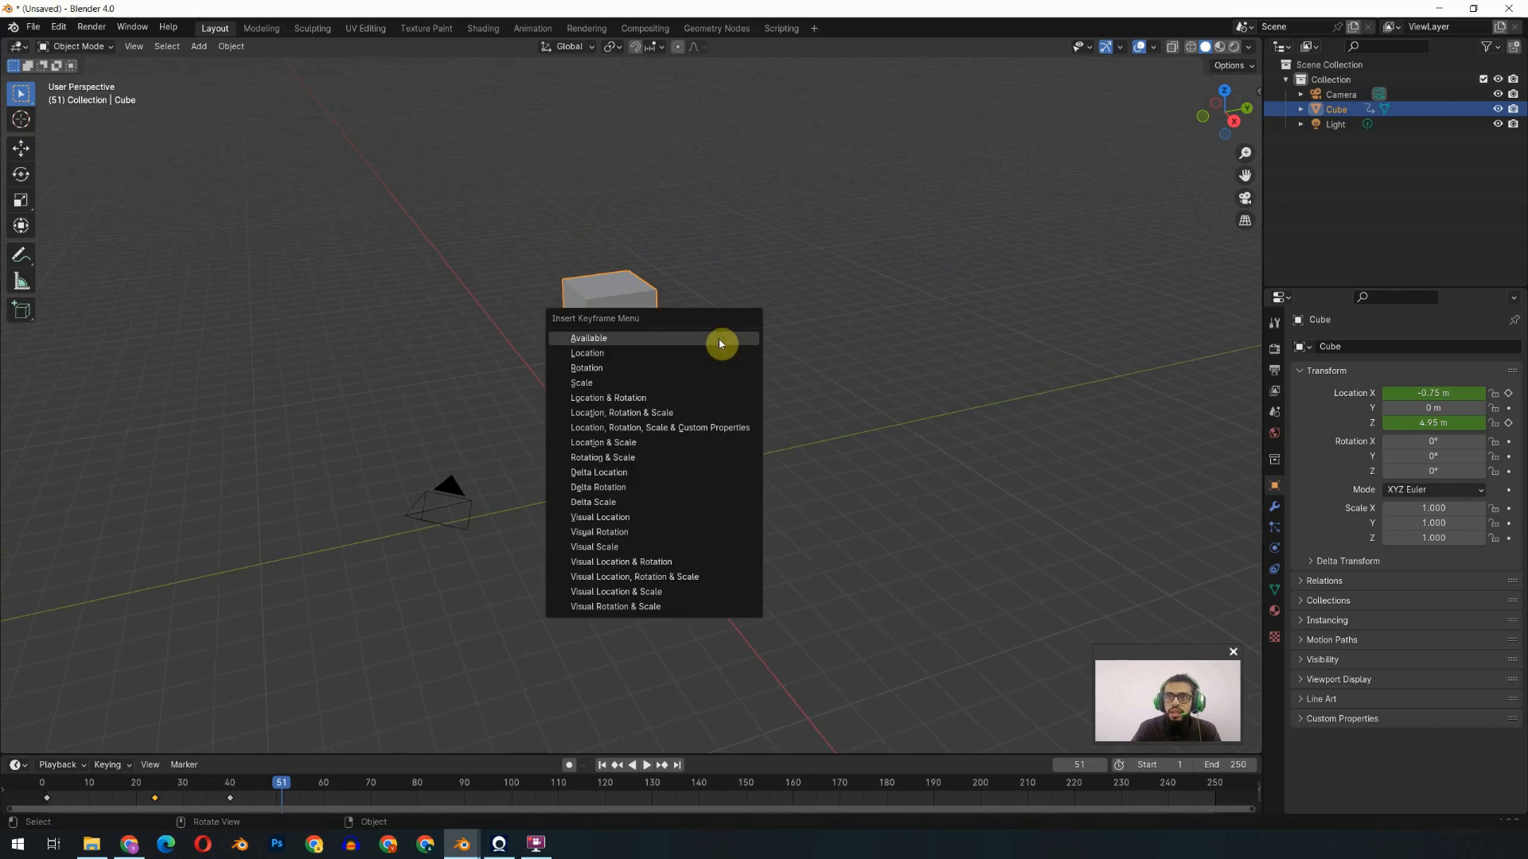
click(628, 353)
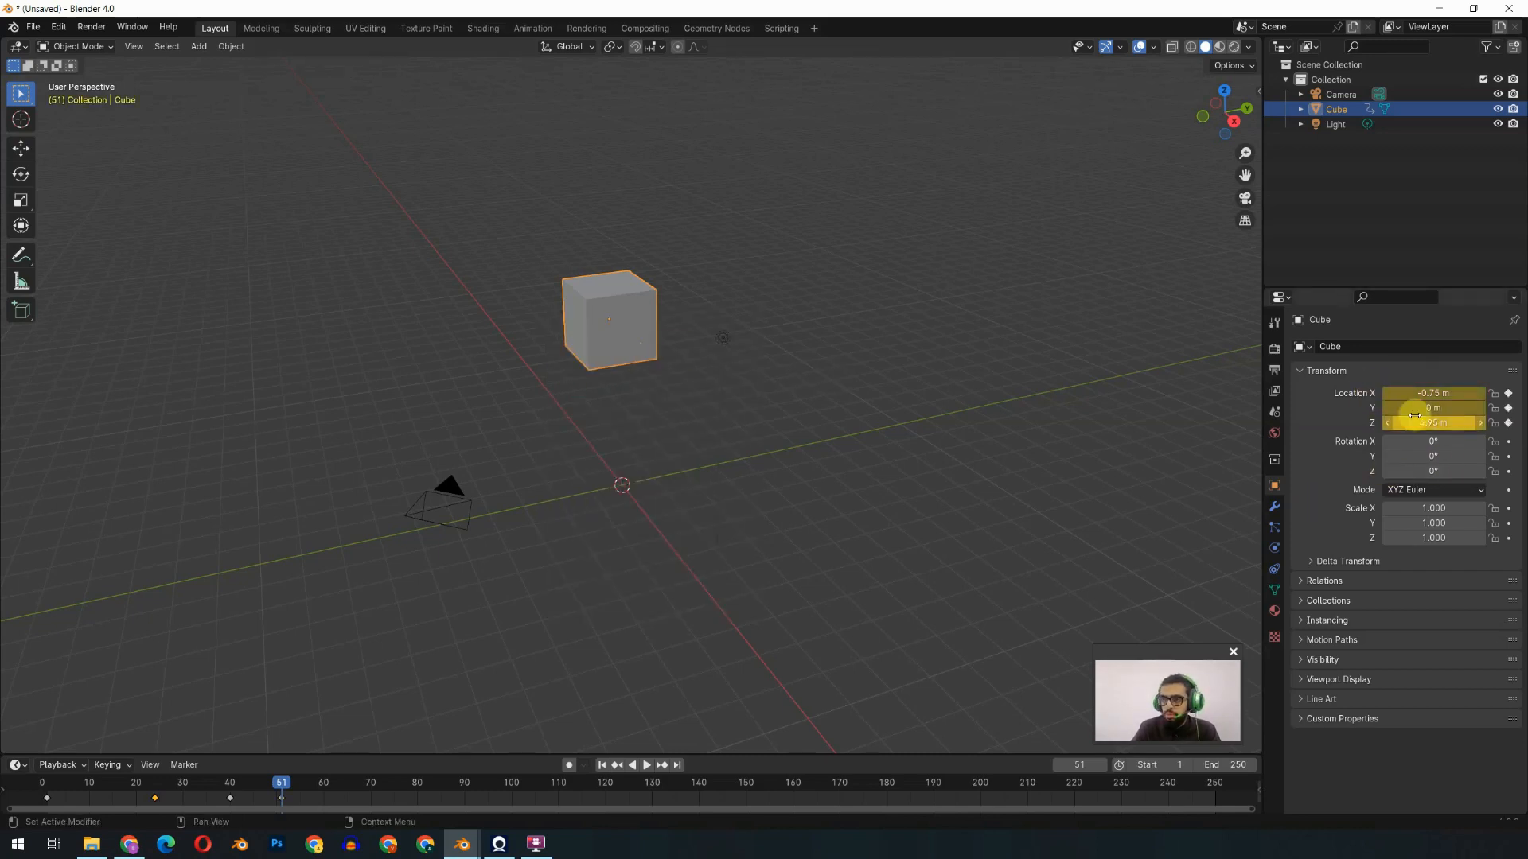
On frame 71, move the cube to about X -1.22, Y -8.34, Z -0.90 m and insert a Location keyframe
key(space)
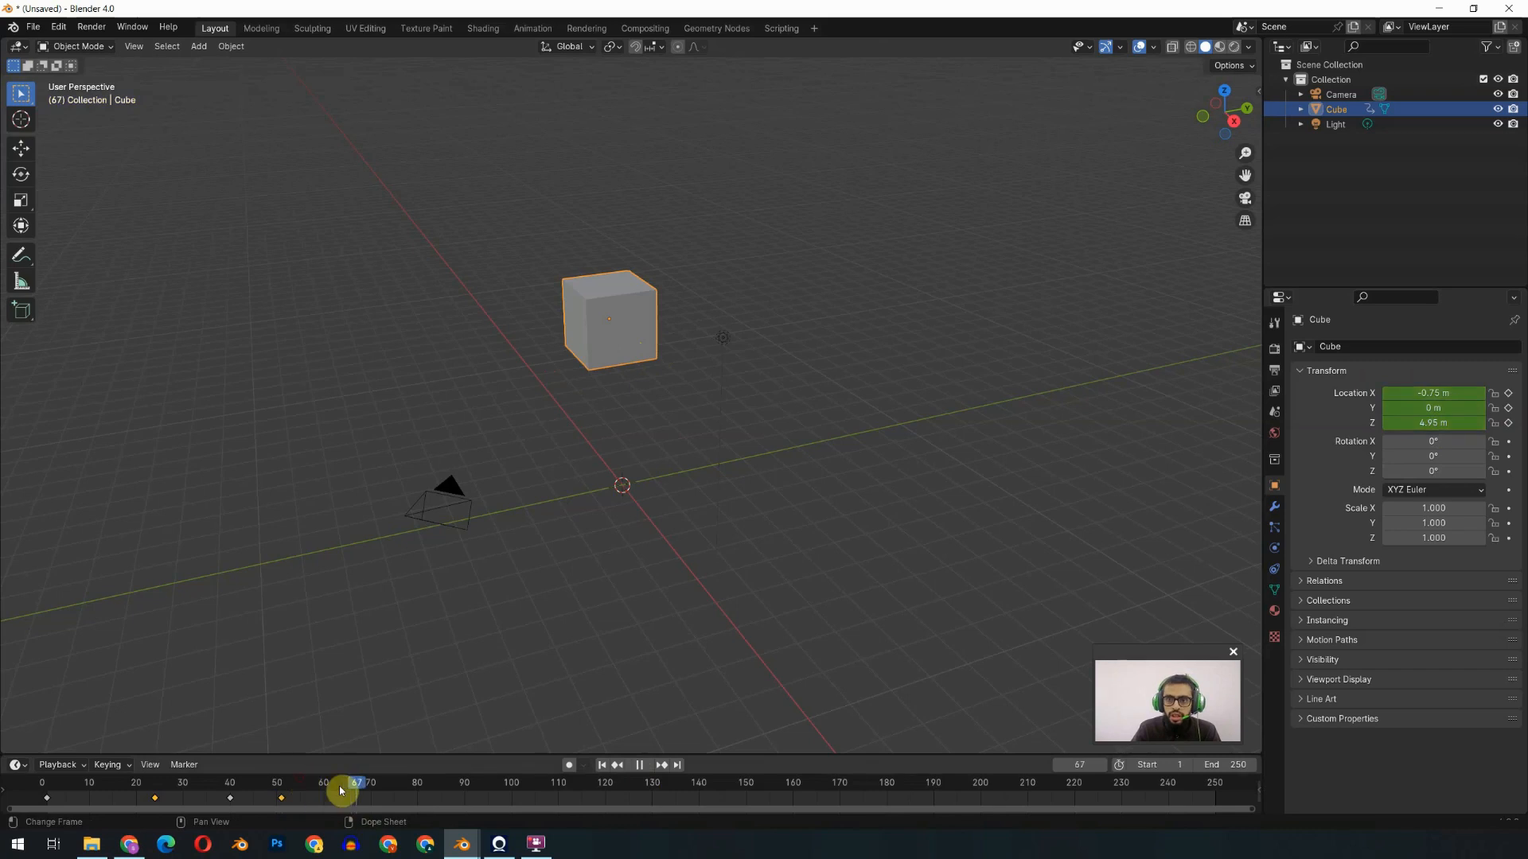
key(space)
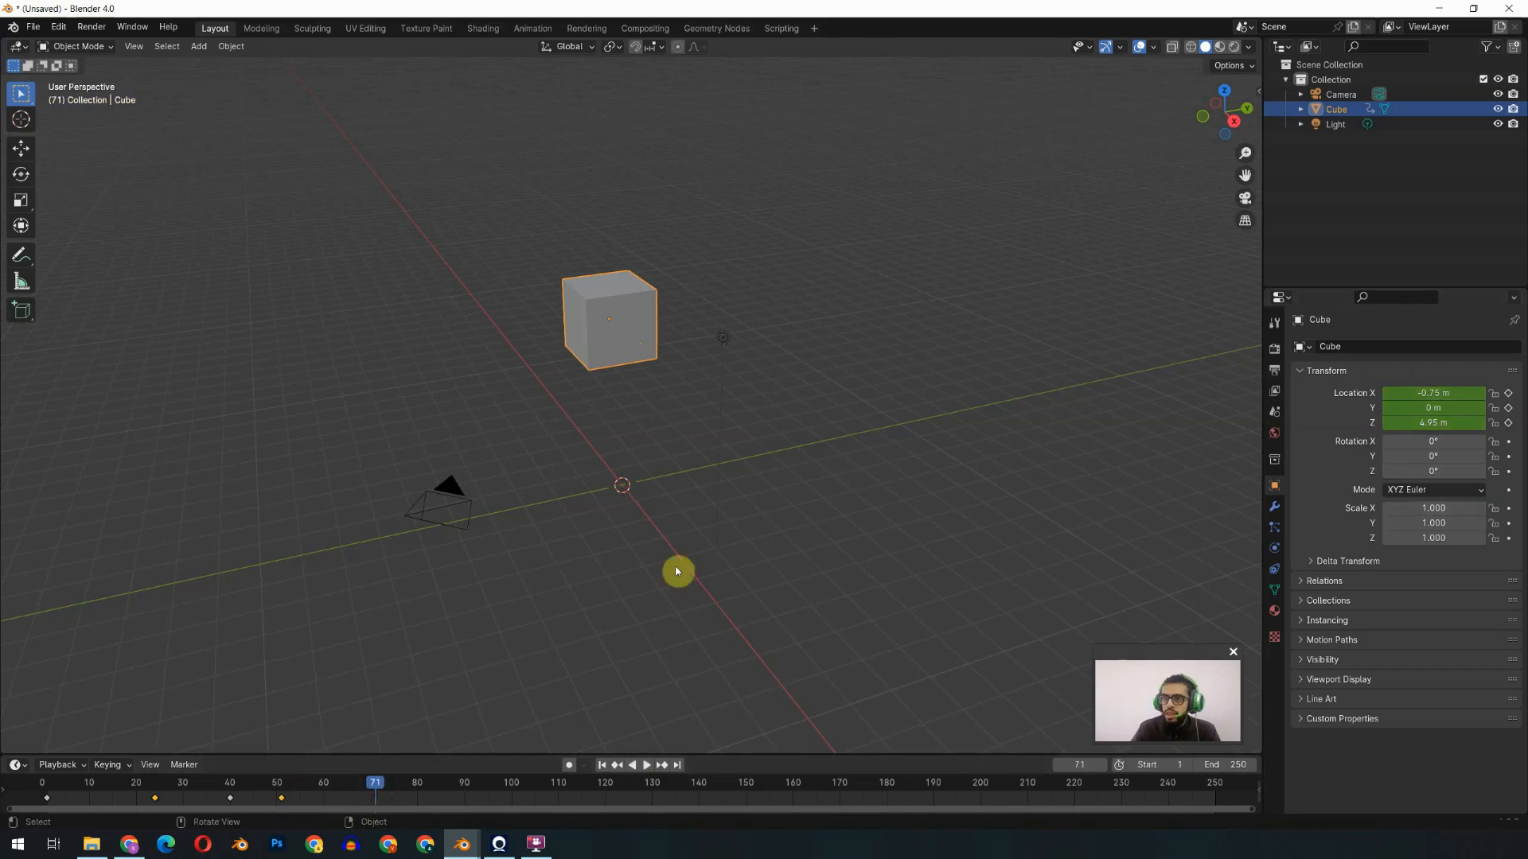
key(g)
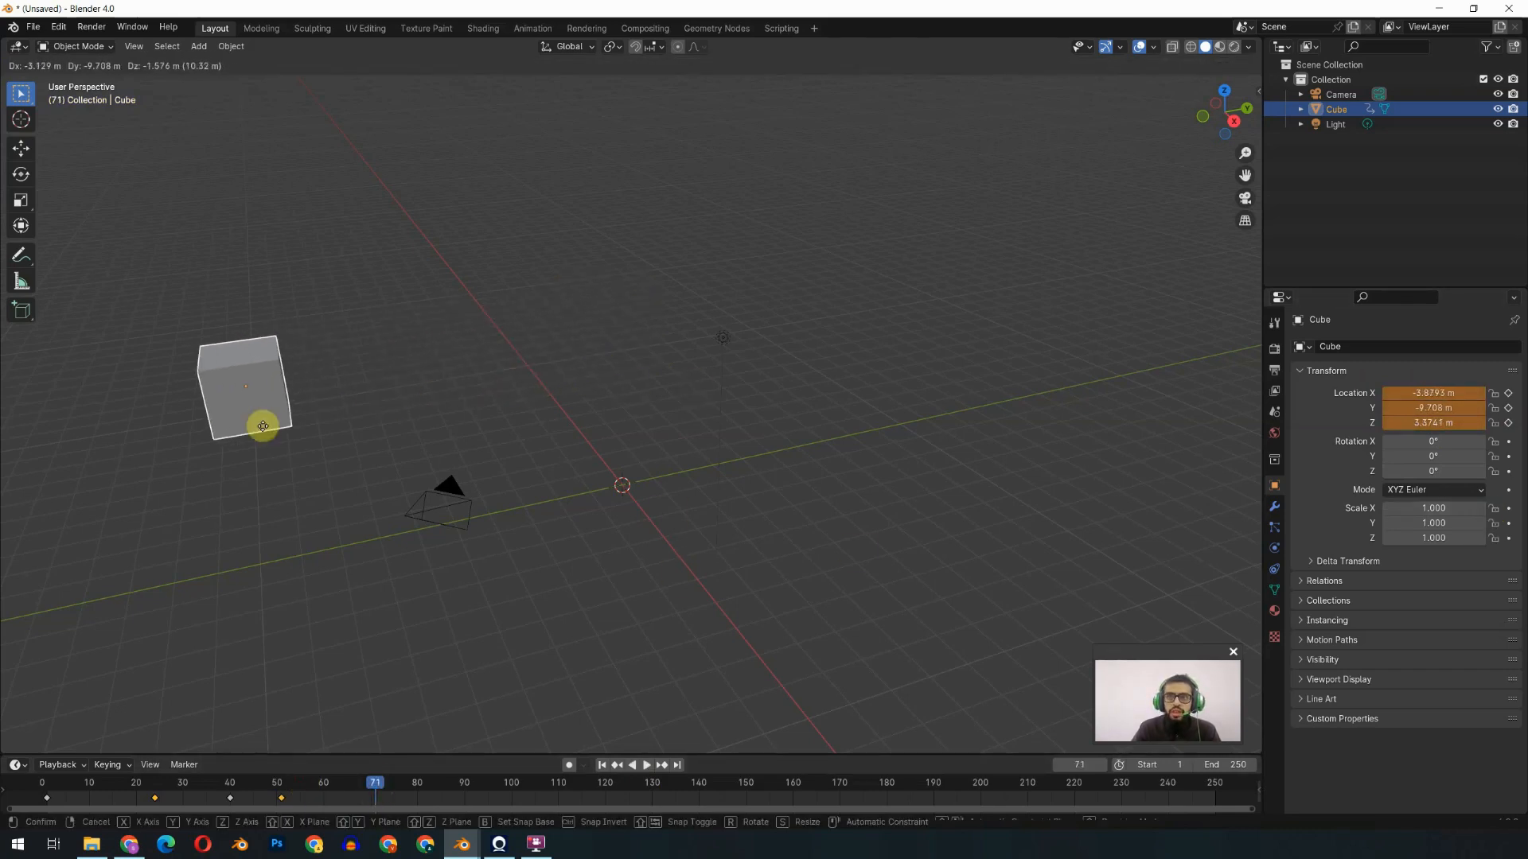
click(262, 432)
key(g)
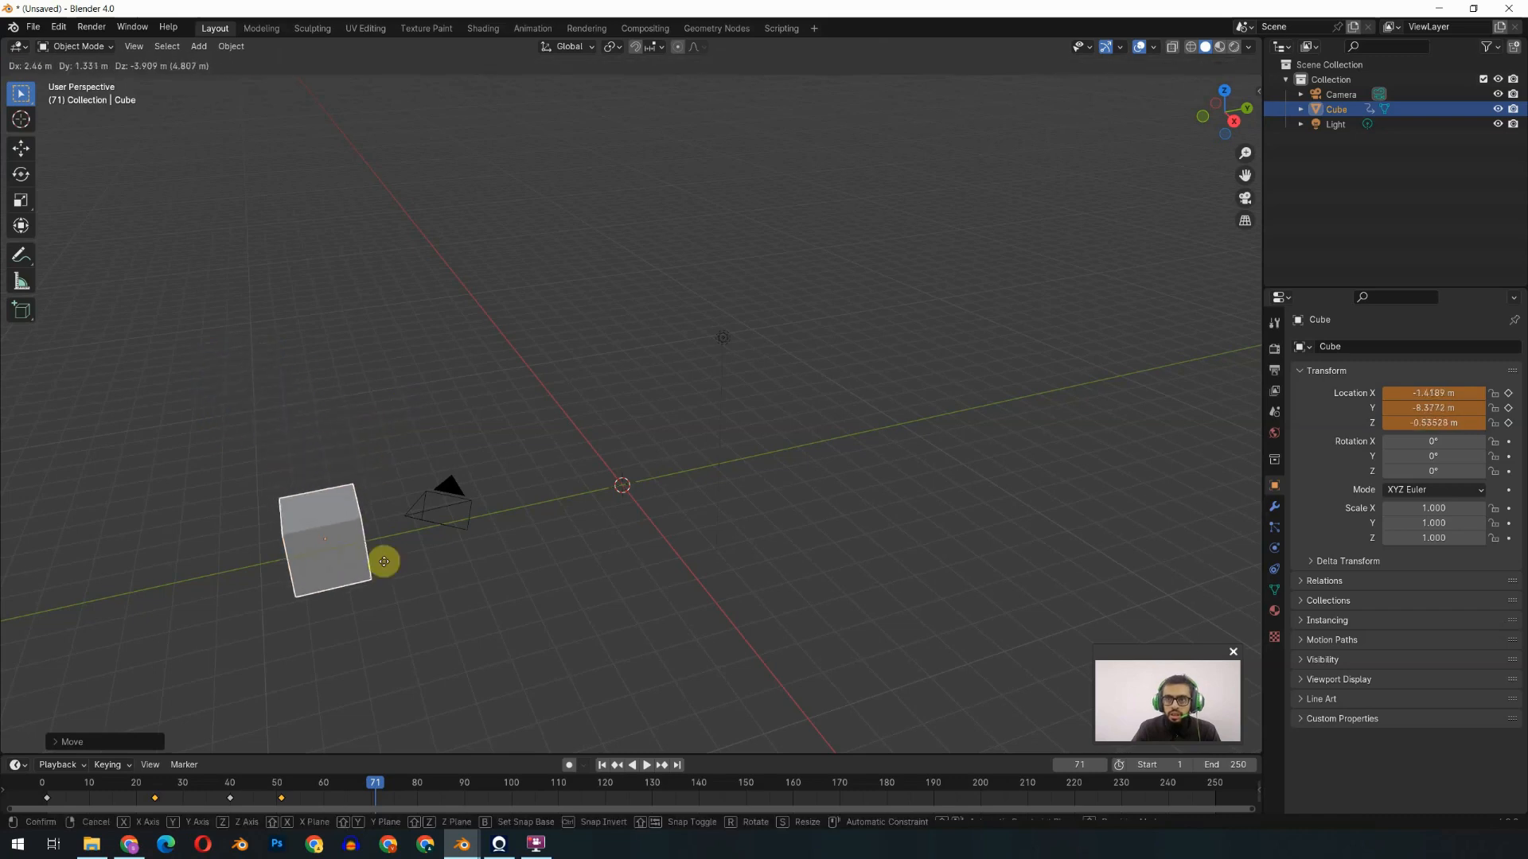
click(396, 599)
key(i)
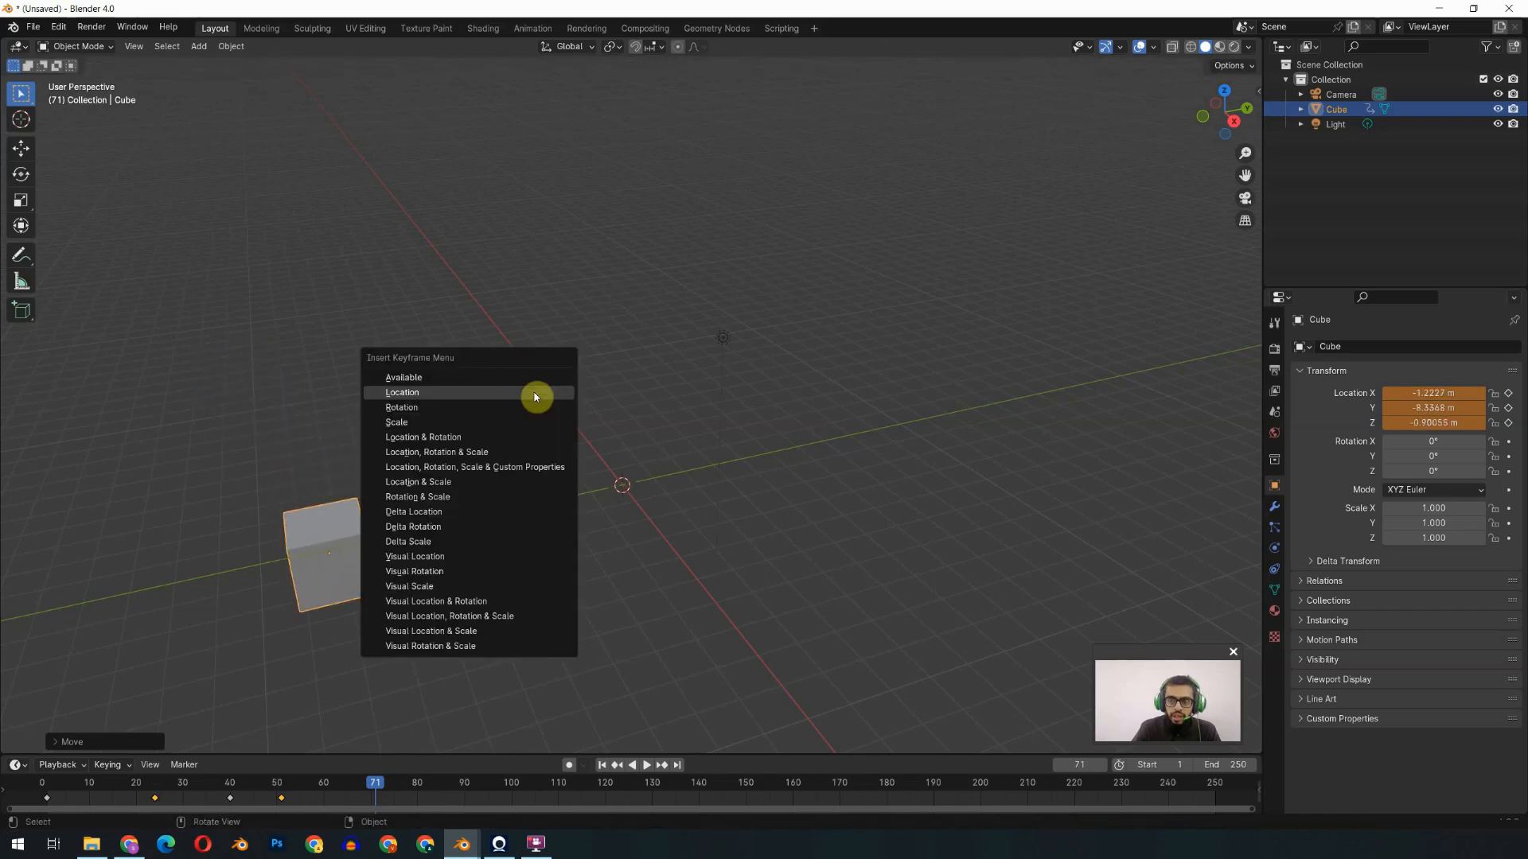
click(535, 393)
Insert a Rotation keyframe for the unrotated cube on frame 71
mouse_move(358, 799)
mouse_down()
mouse_move(34, 790)
mouse_move(374, 805)
mouse_up()
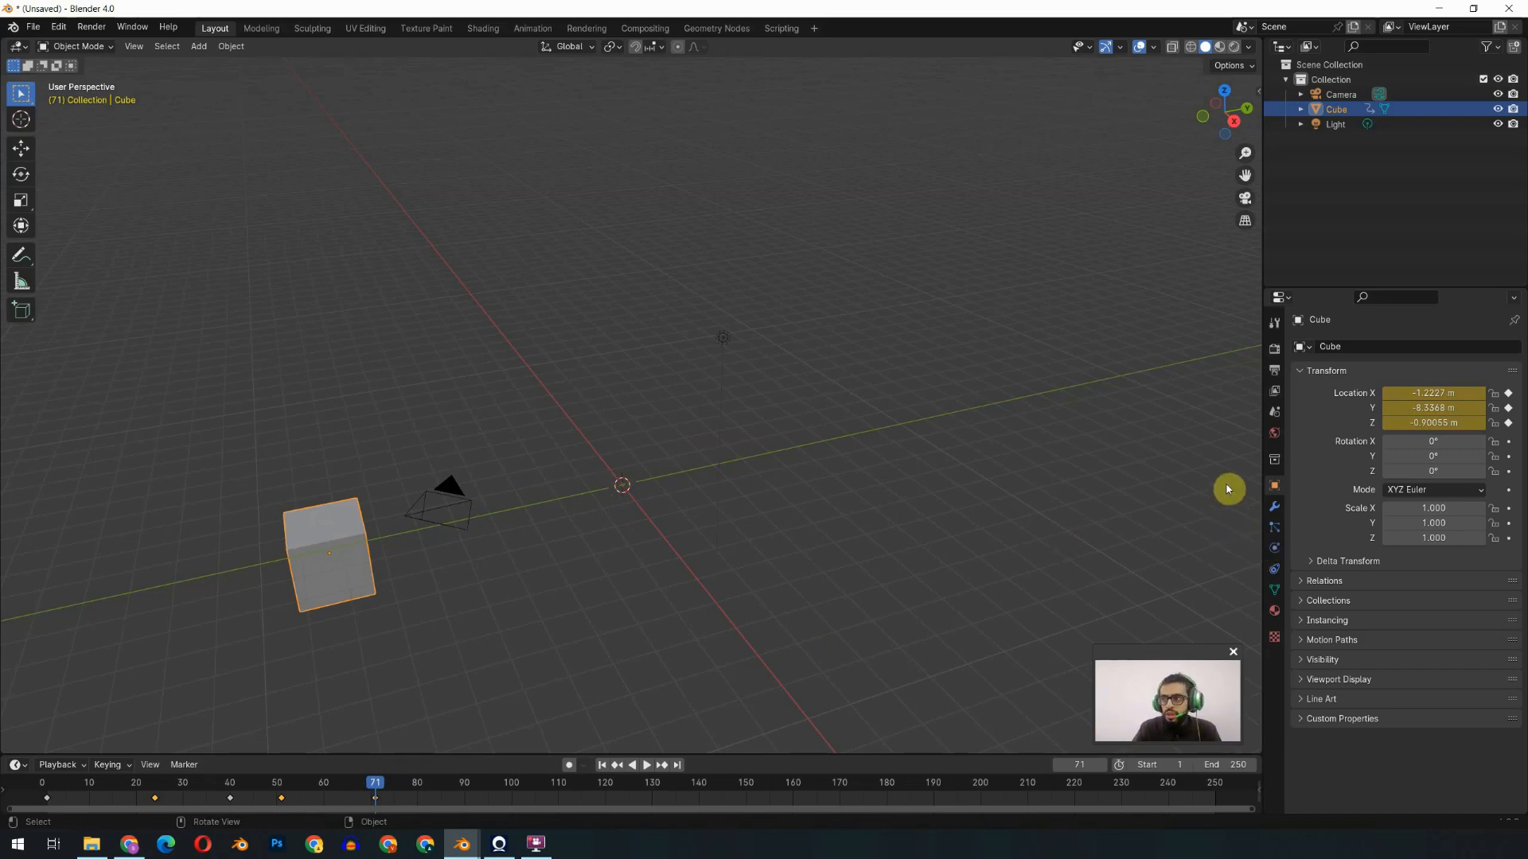
key(i)
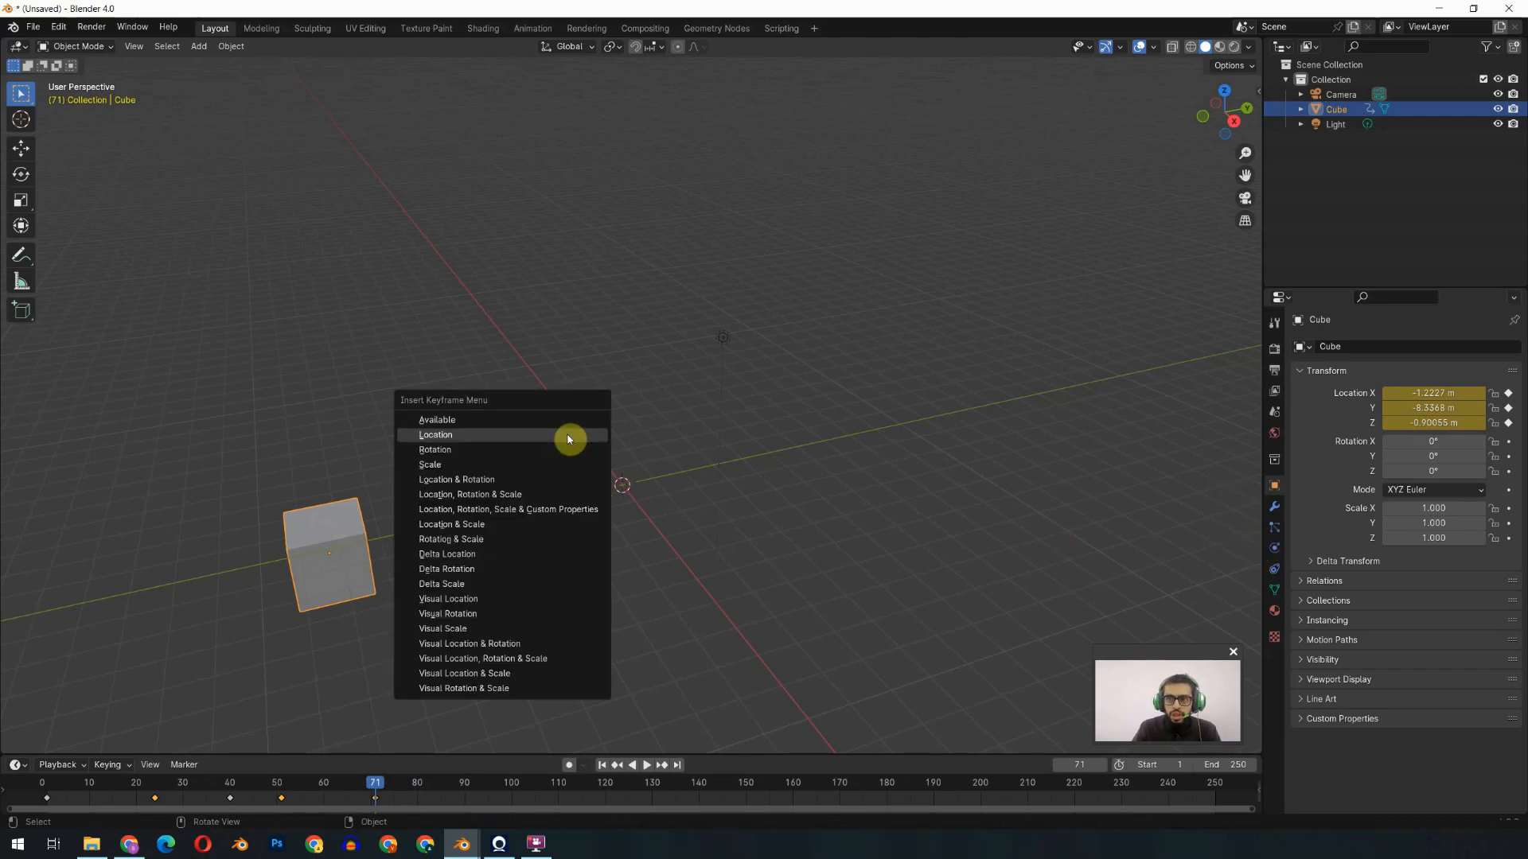
click(528, 451)
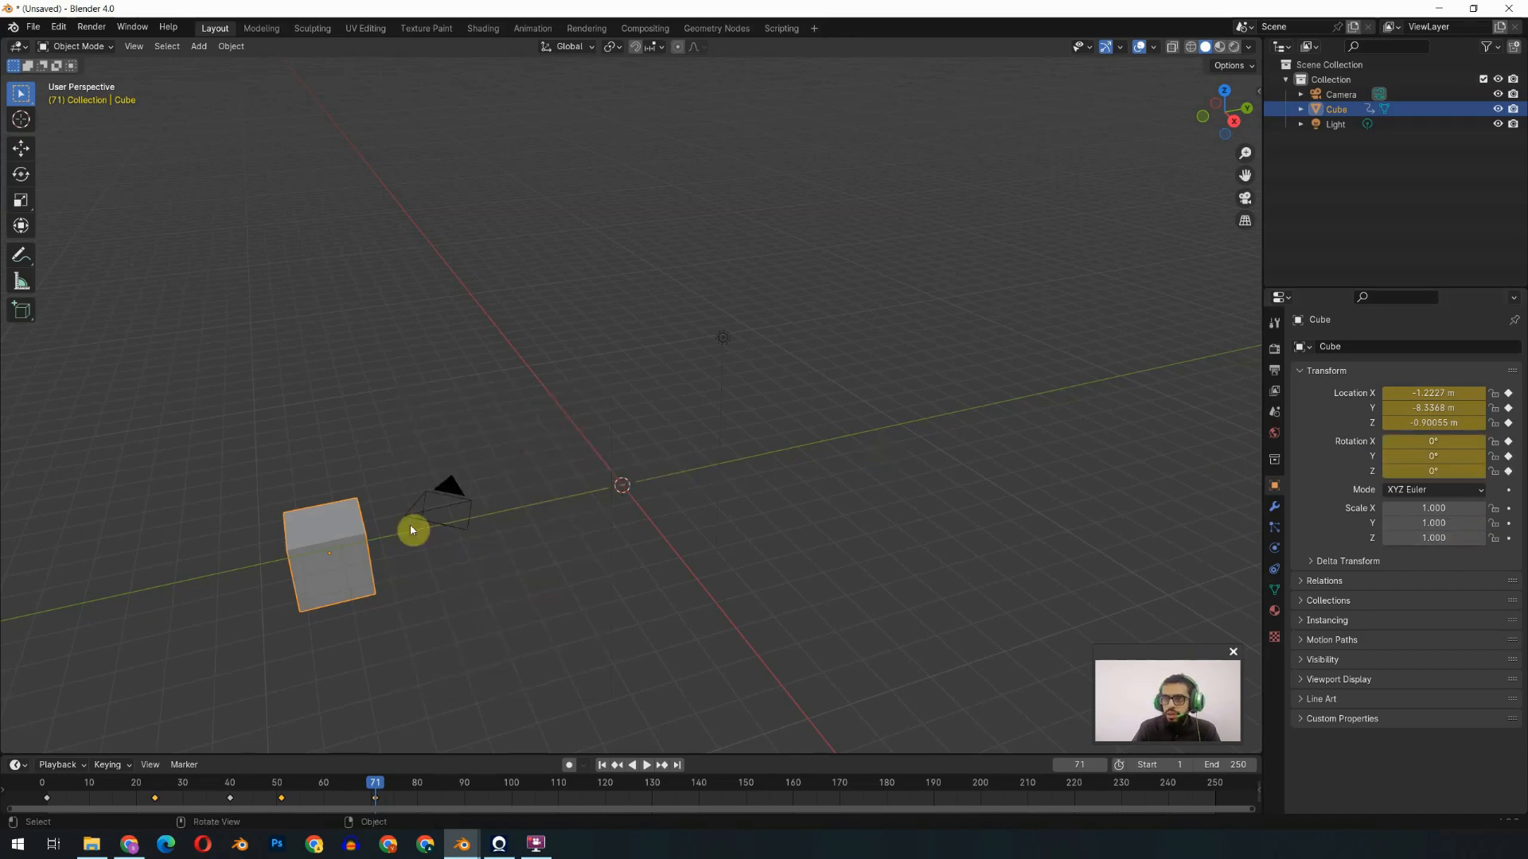
On frame 90, rotate the cube freely to about X 395°, Y -19°, Z 13° and insert a Rotation keyframe
key(space)
key(space)
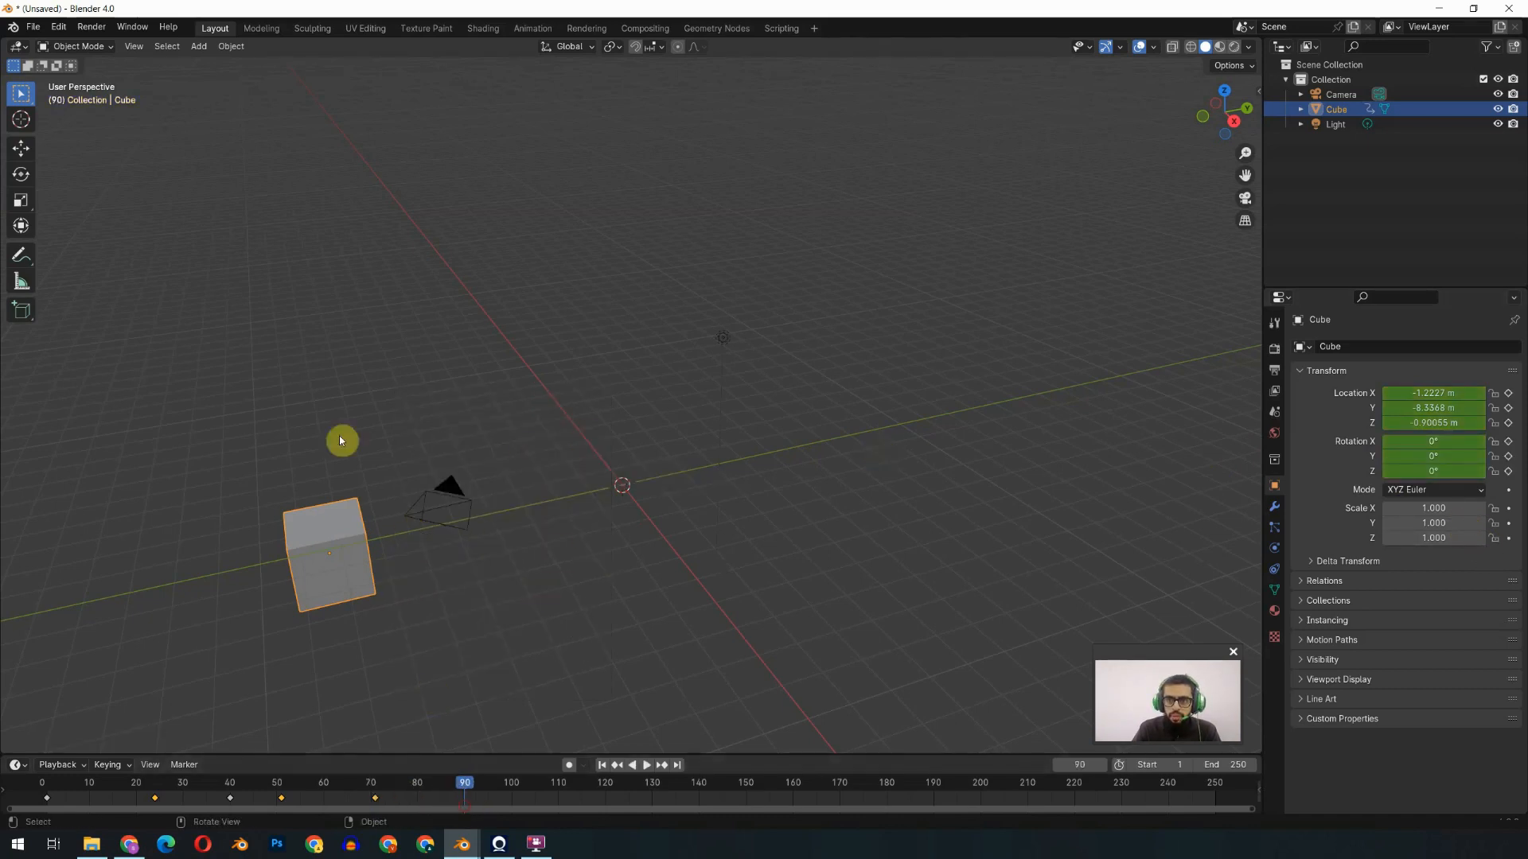
key(r)
click(561, 467)
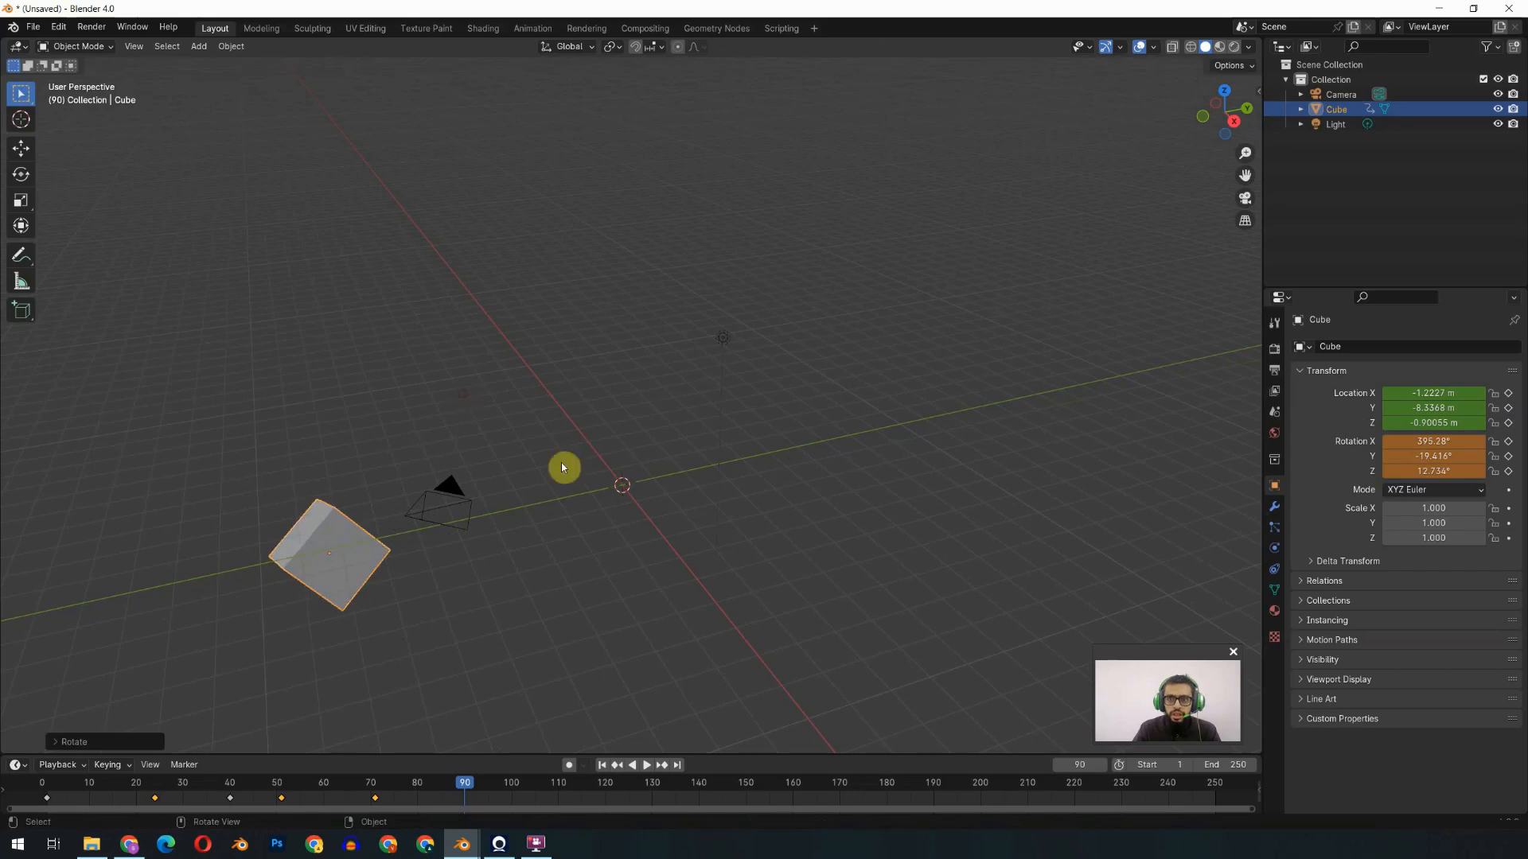
key(i)
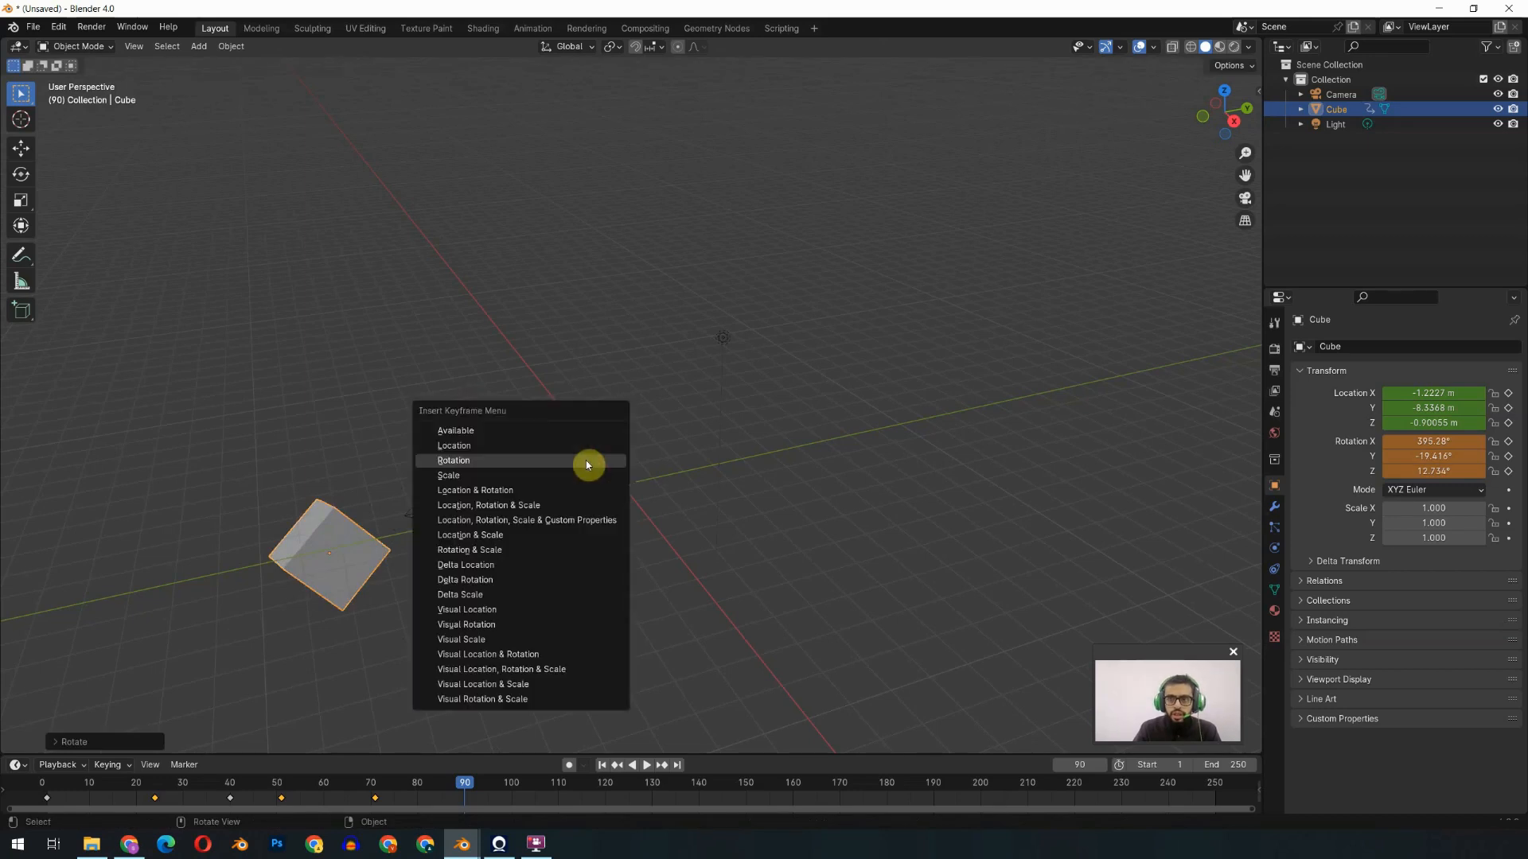
click(586, 461)
Play and scrub the animation from frame 22 to frame 92 to review the cube's movement and rotation
click(142, 788)
key(space)
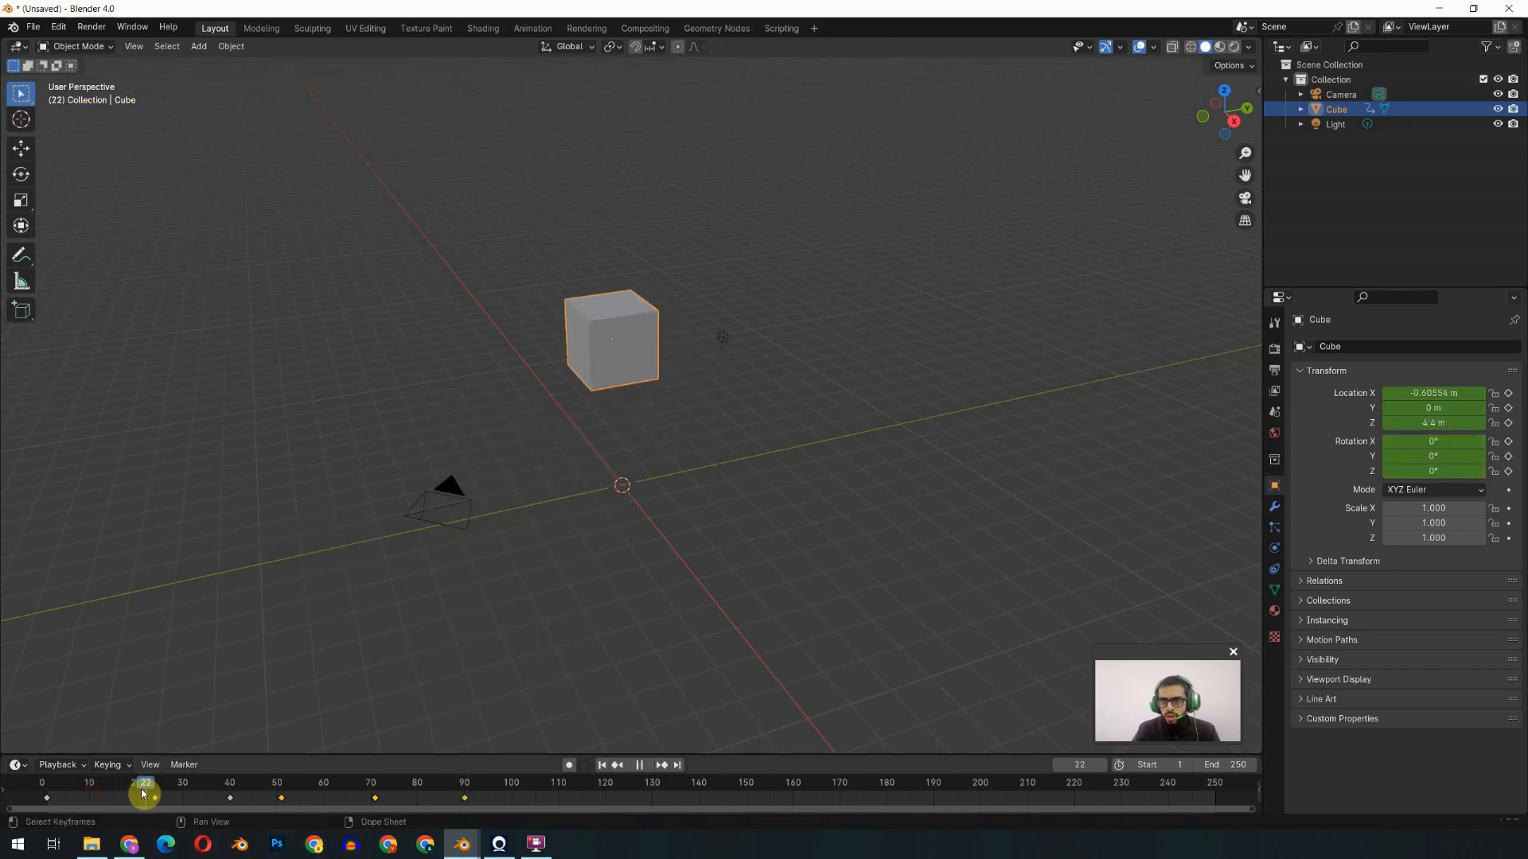
drag(142, 793, 475, 823)
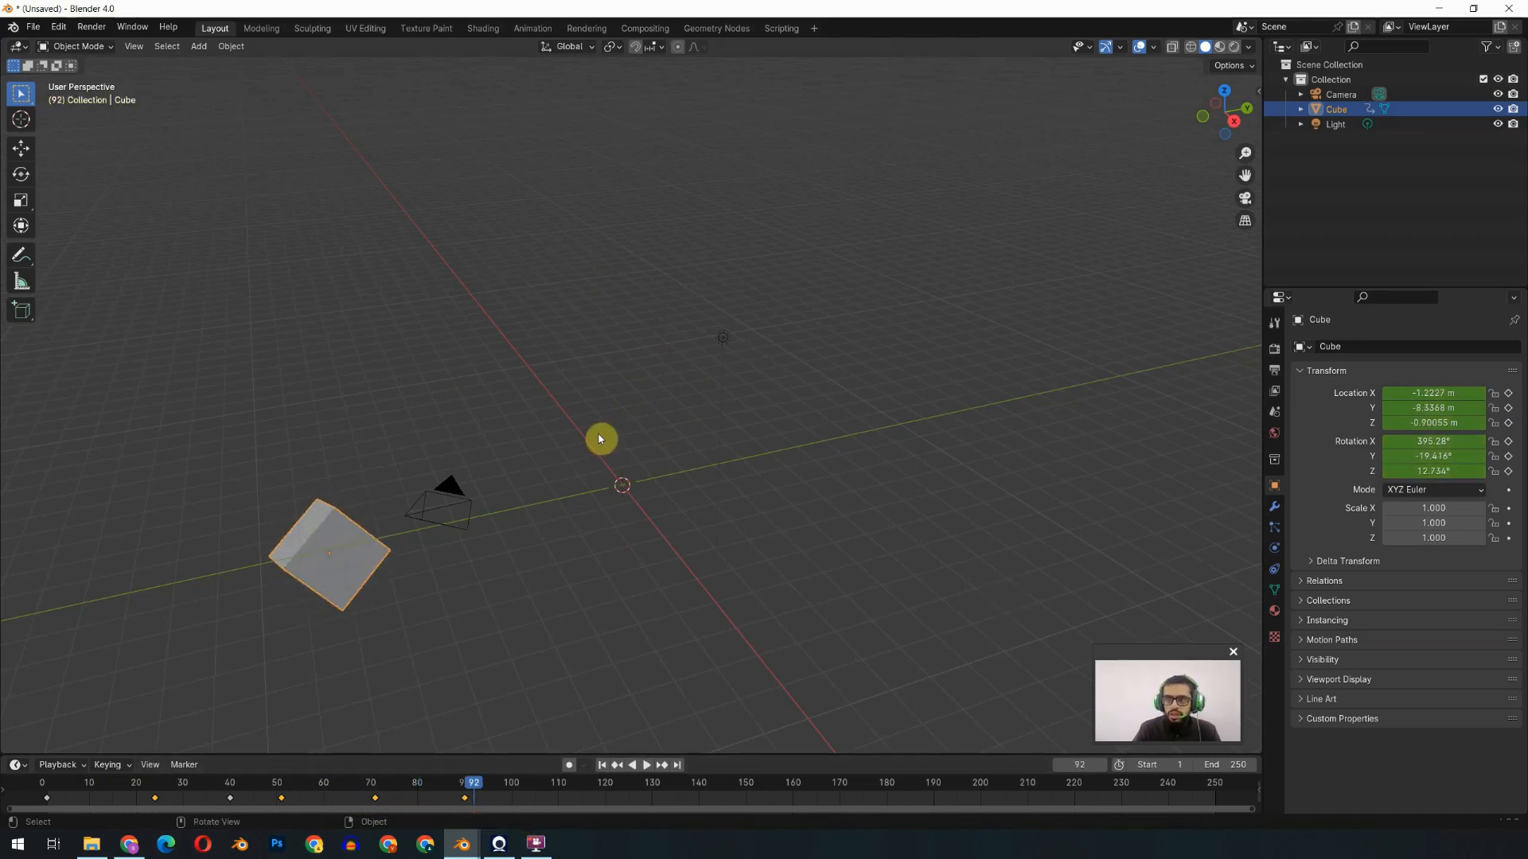
Insert a Scale keyframe for the cube at its original size on frame 92
key(i)
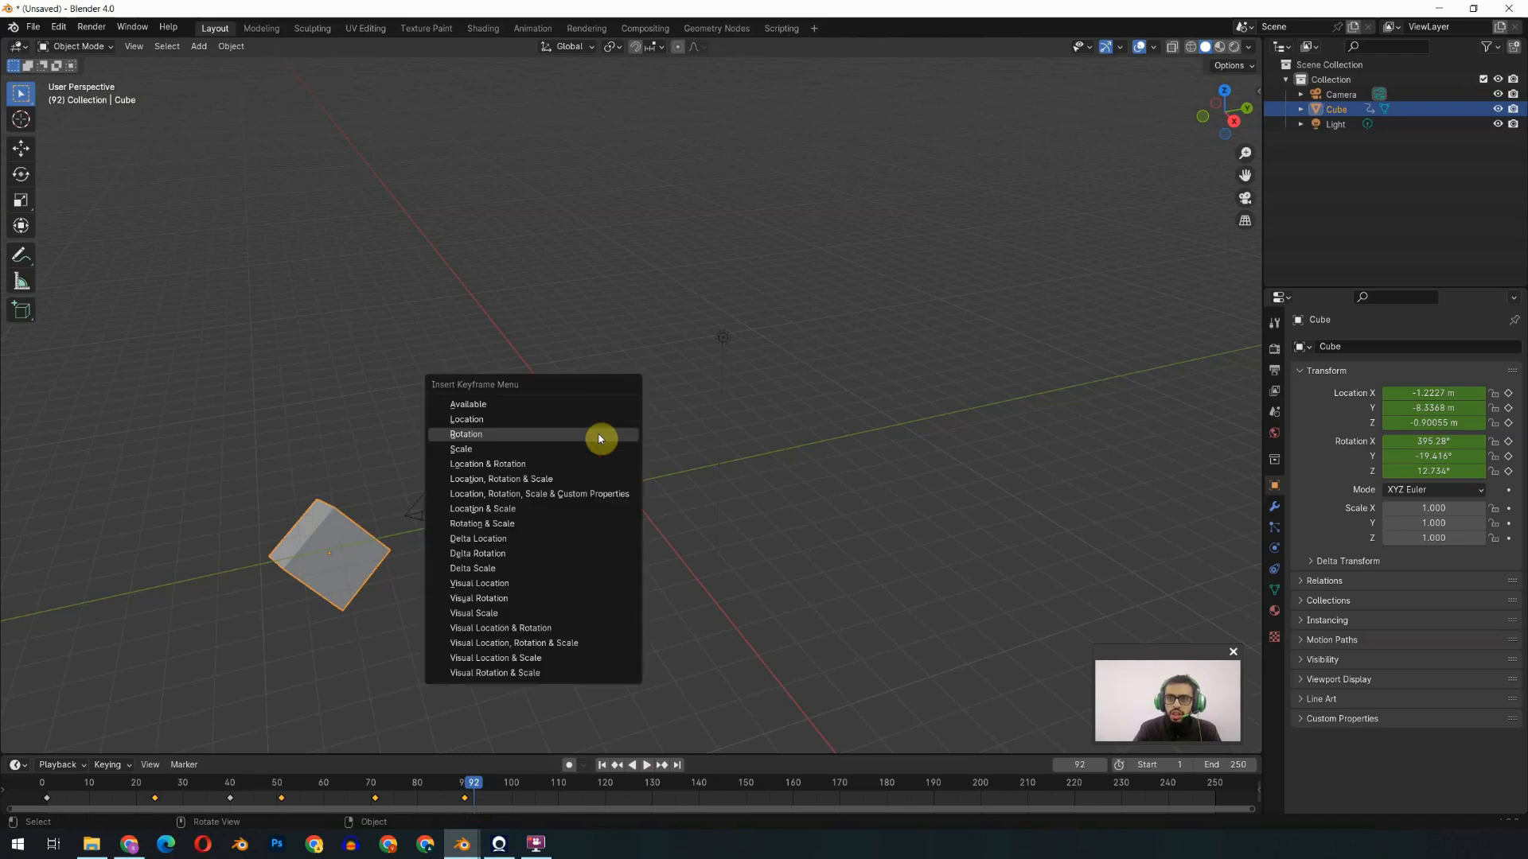
click(512, 443)
On frame 110, scale the cube up uniformly to about 3.95 and insert a Scale keyframe
drag(478, 783, 576, 802)
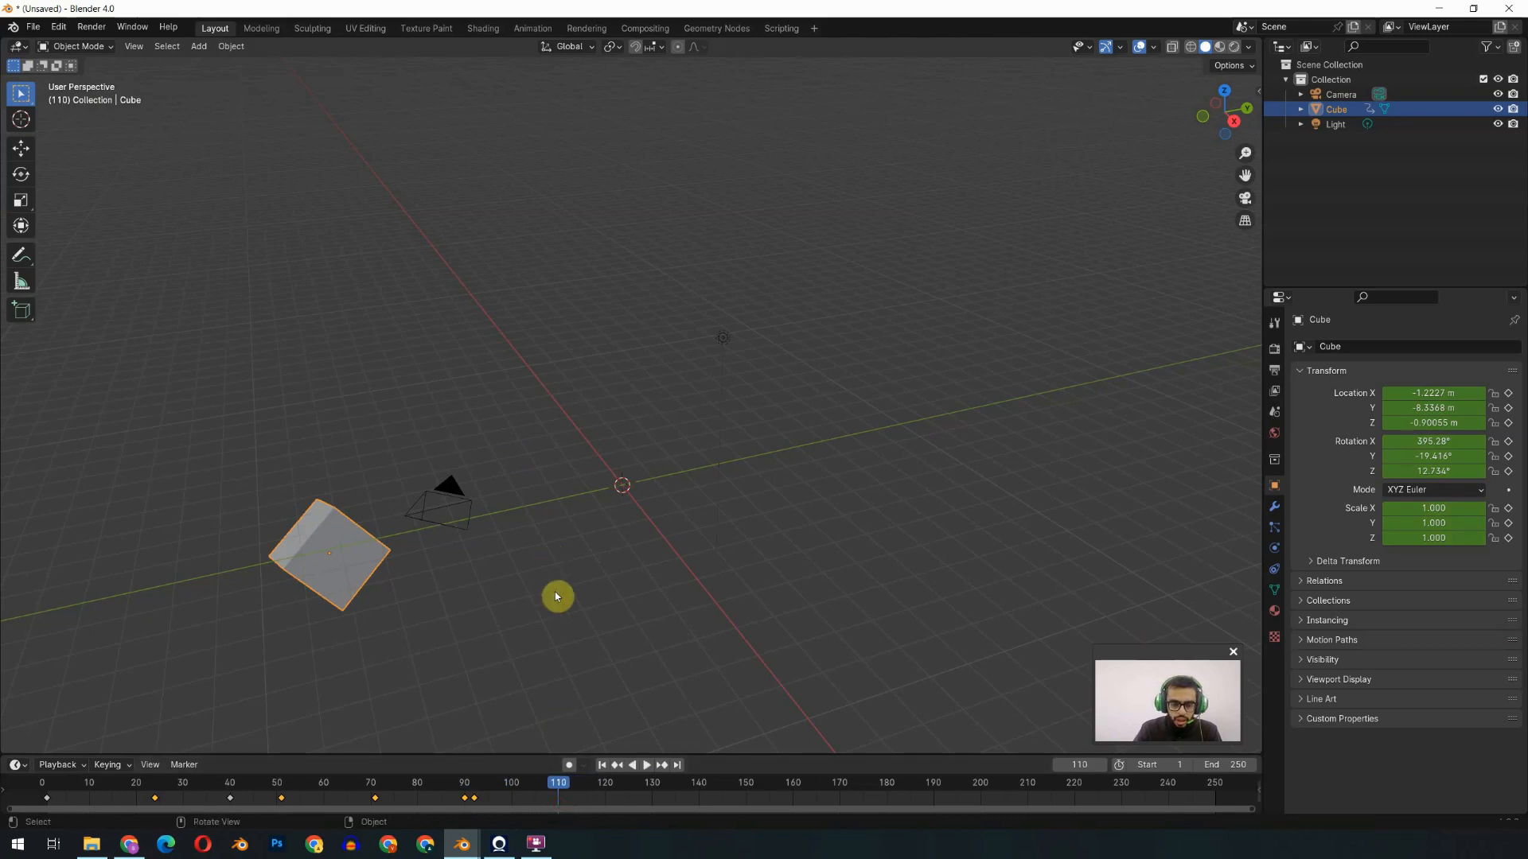
key(s)
click(634, 606)
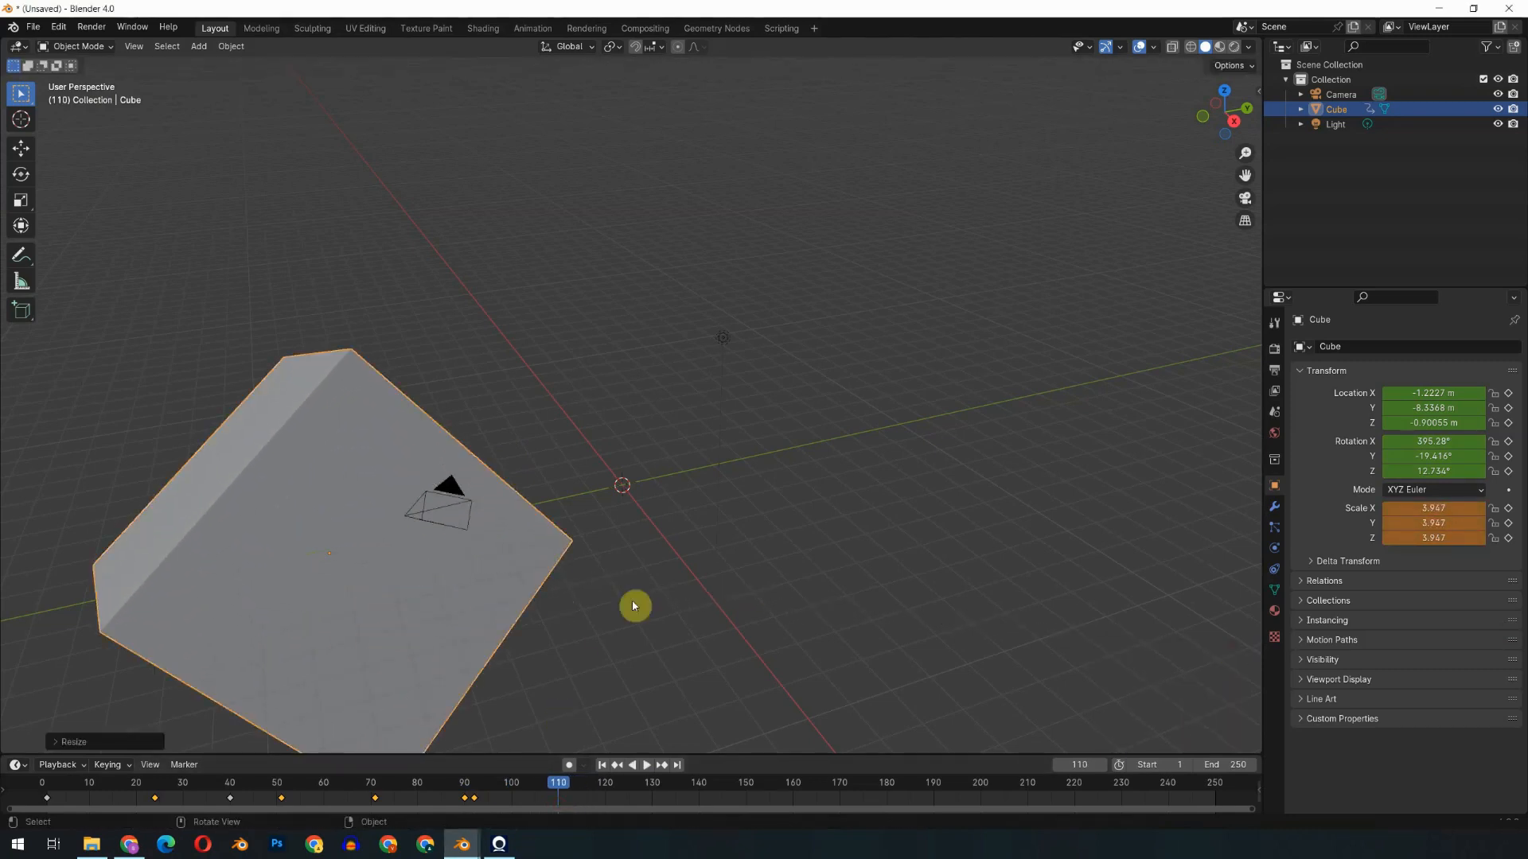
key(i)
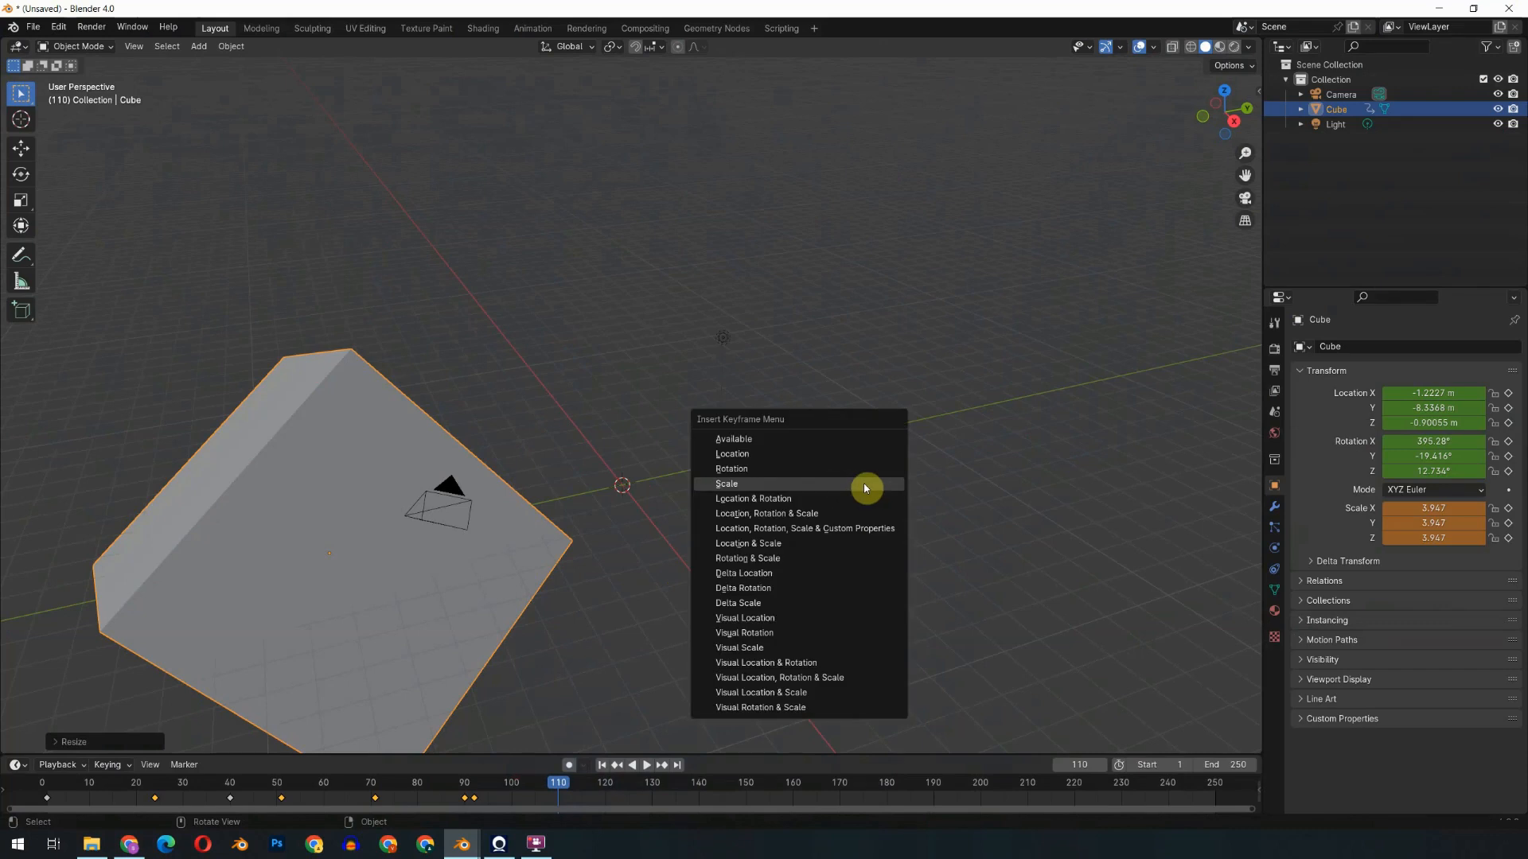
click(865, 487)
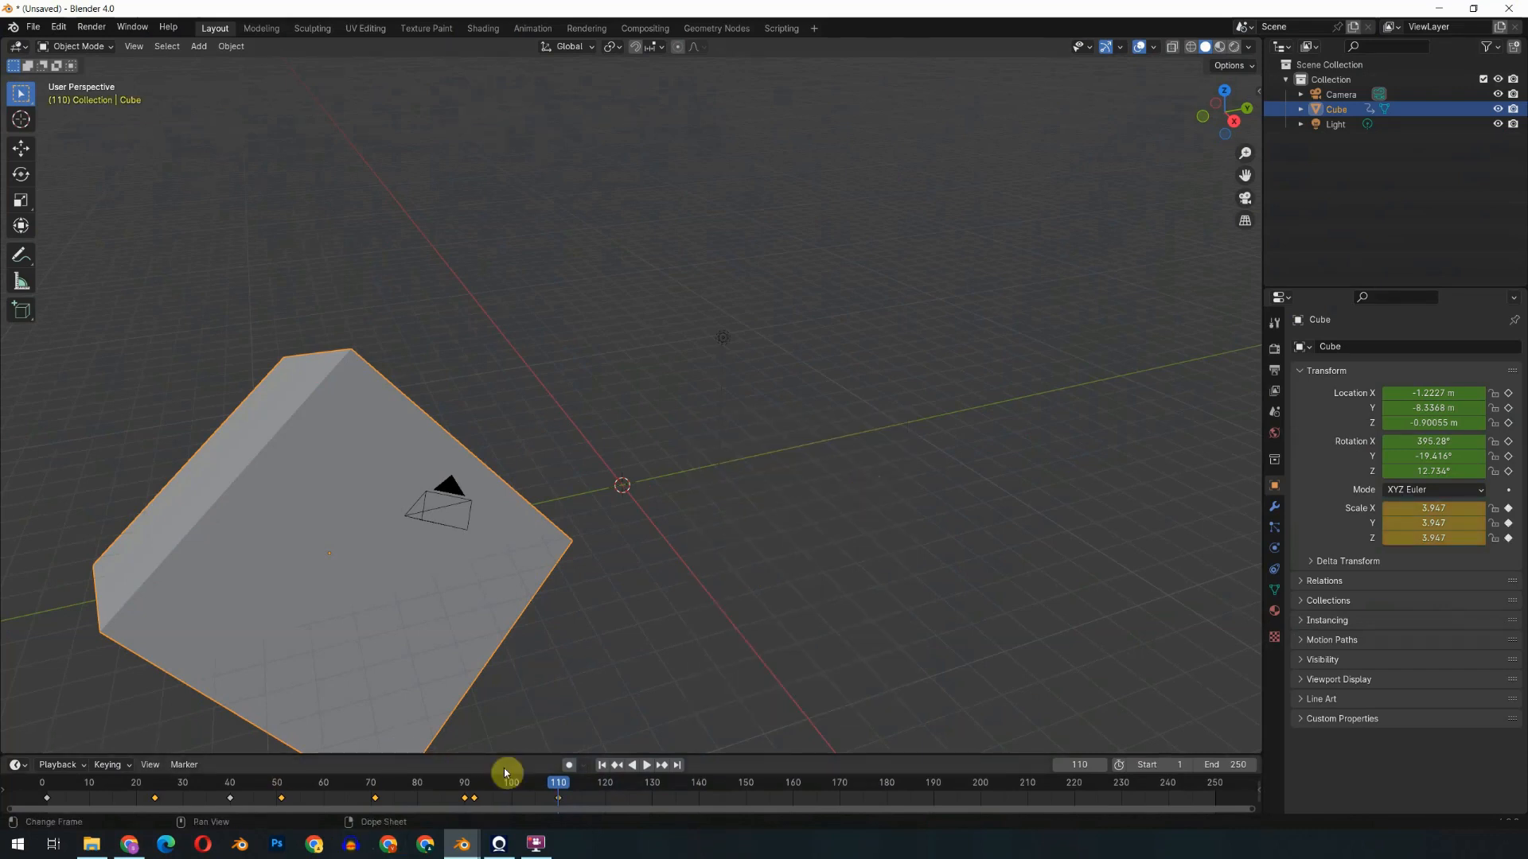
Review the scaling animation and insert a combined Location, Rotation & Scale keyframe for the cube on frame 112
drag(560, 786, 566, 846)
key(space)
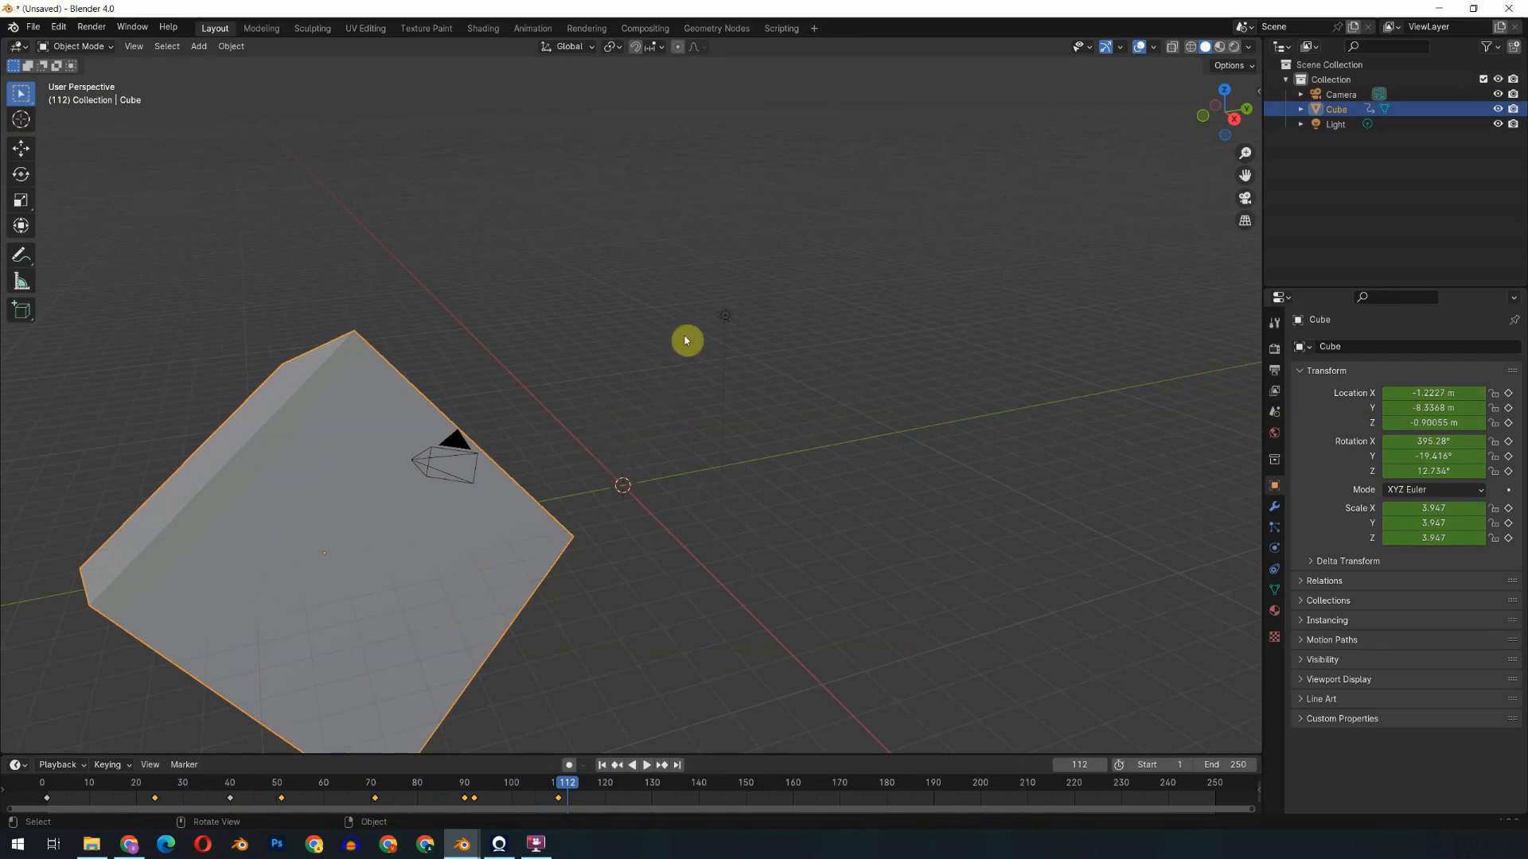
key(i)
key(i)
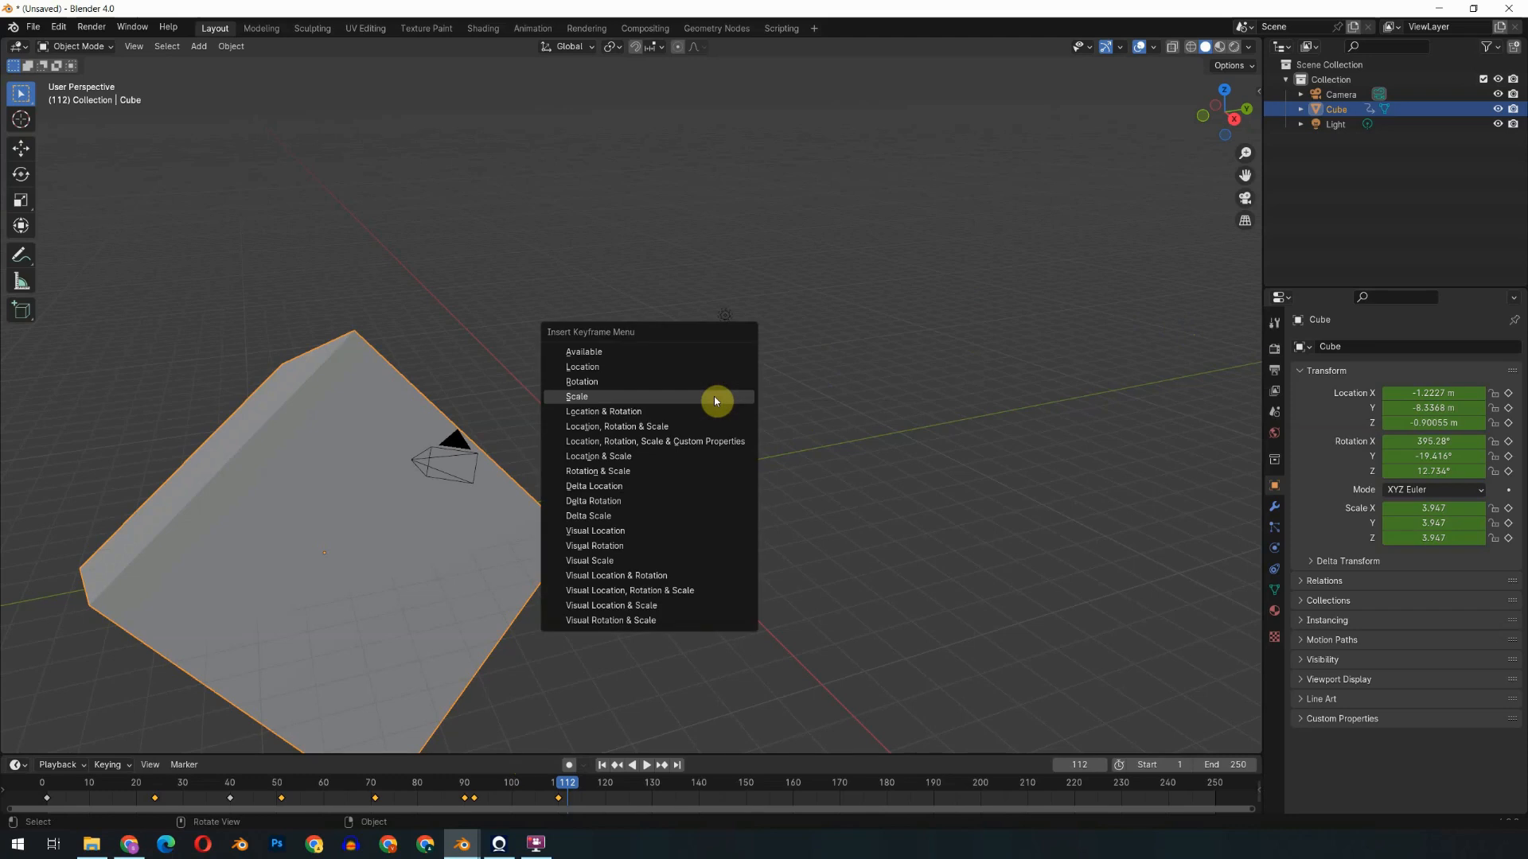
click(636, 427)
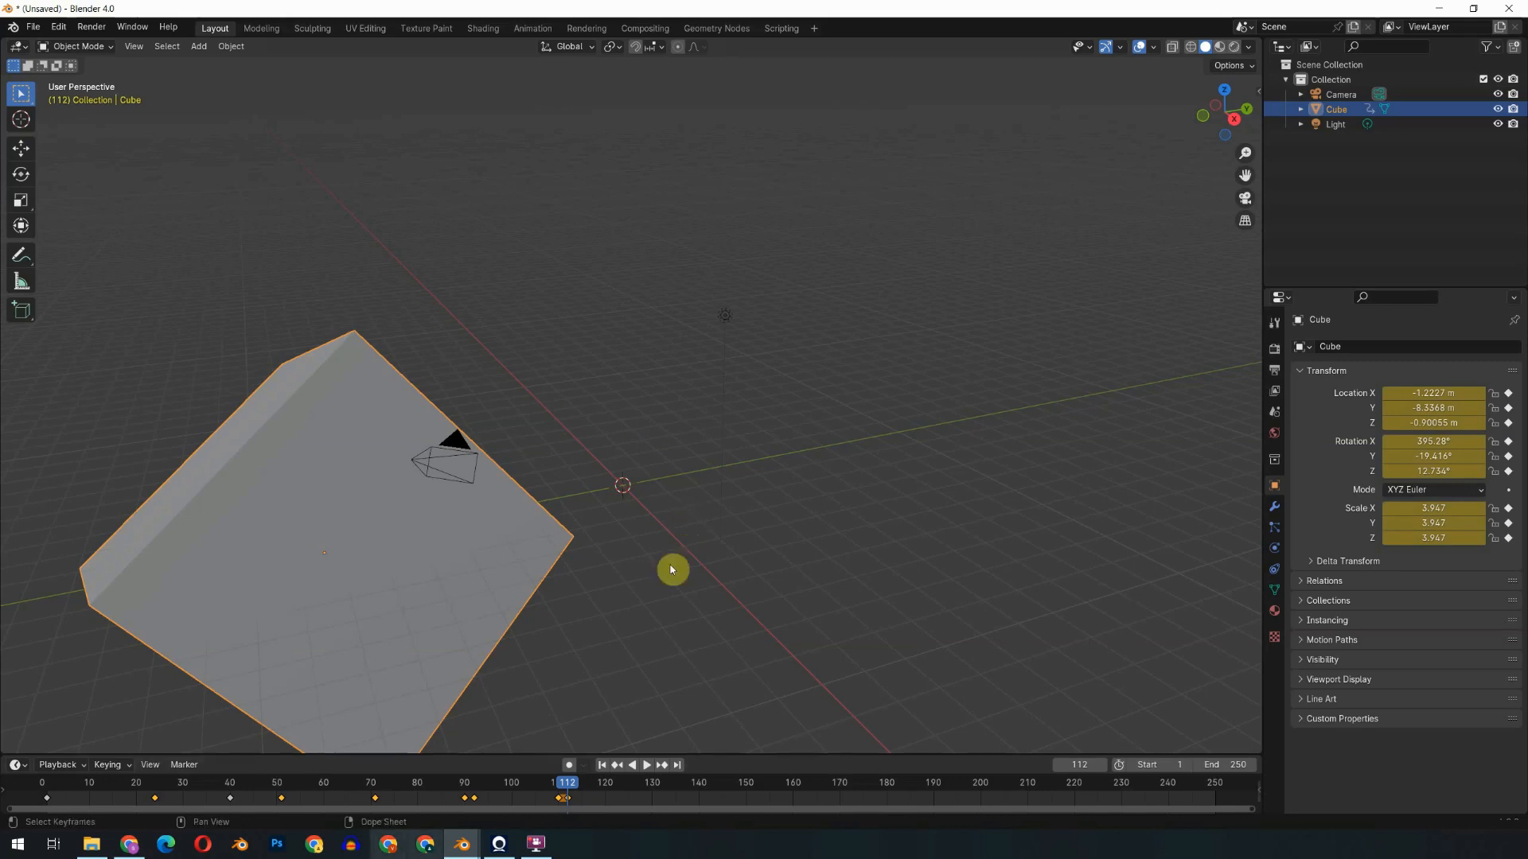
On frame 125, move the cube in the right view to about Y 1.38, Z 6.22 m and rotate it to about X 356°, Y -7°, Z 22°
scroll(555, 794, up, 5)
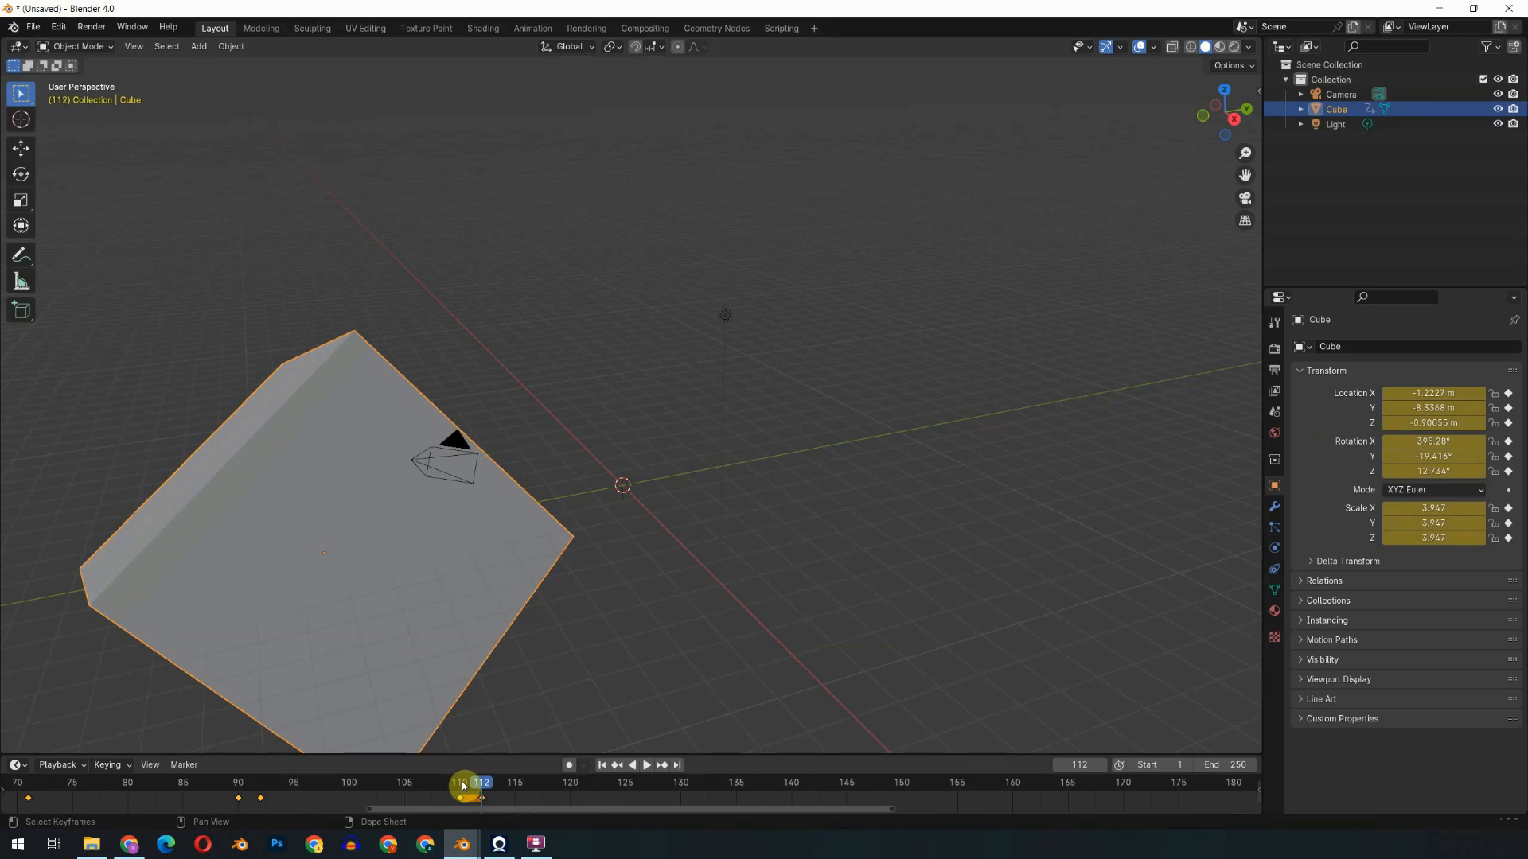
drag(581, 793, 626, 804)
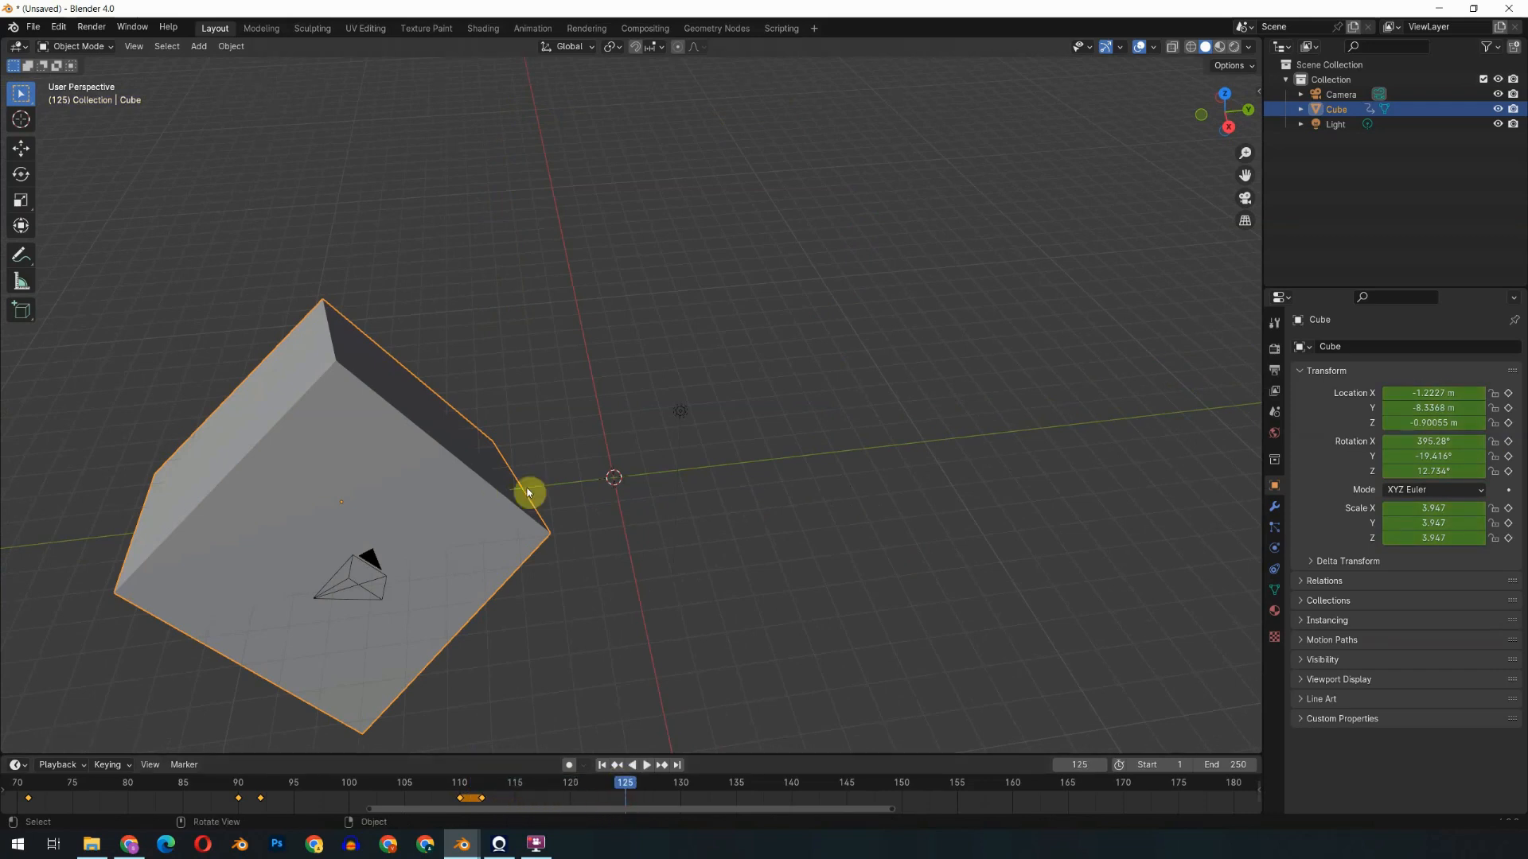
key(KP_3)
key(g)
click(845, 214)
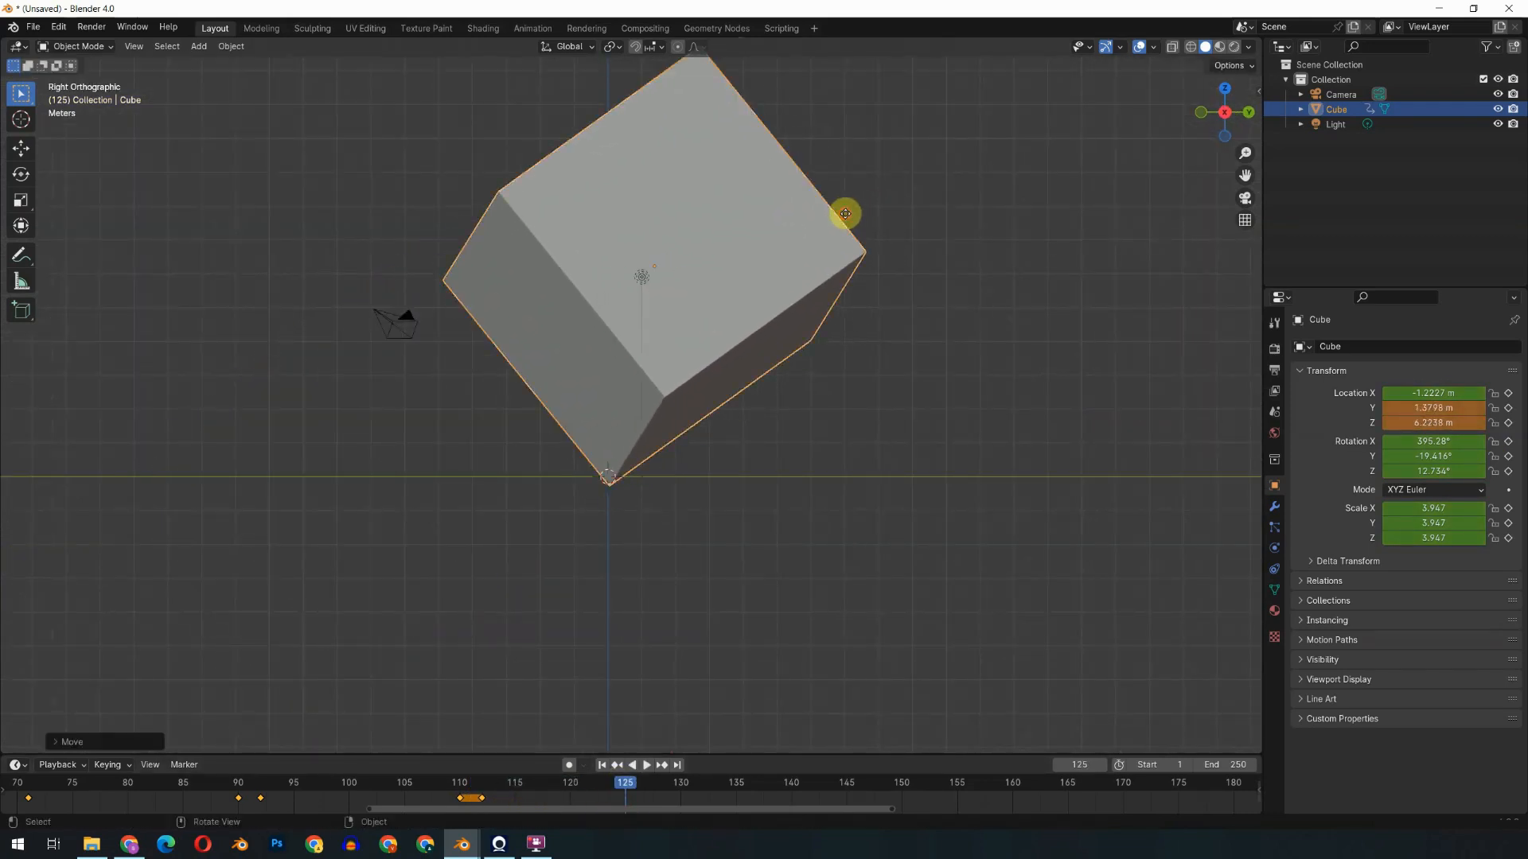
key(r)
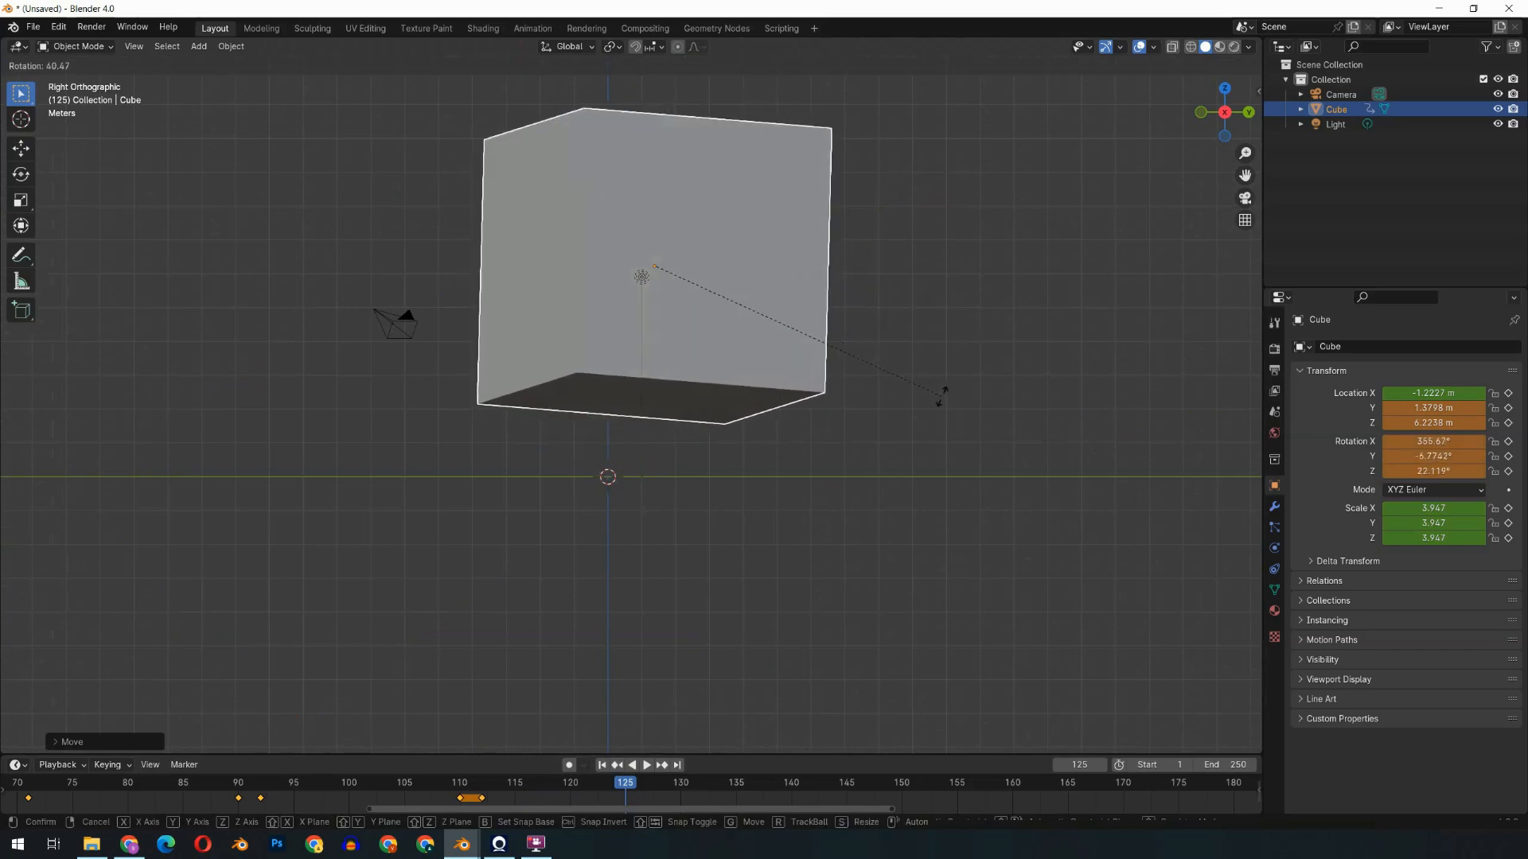
click(953, 385)
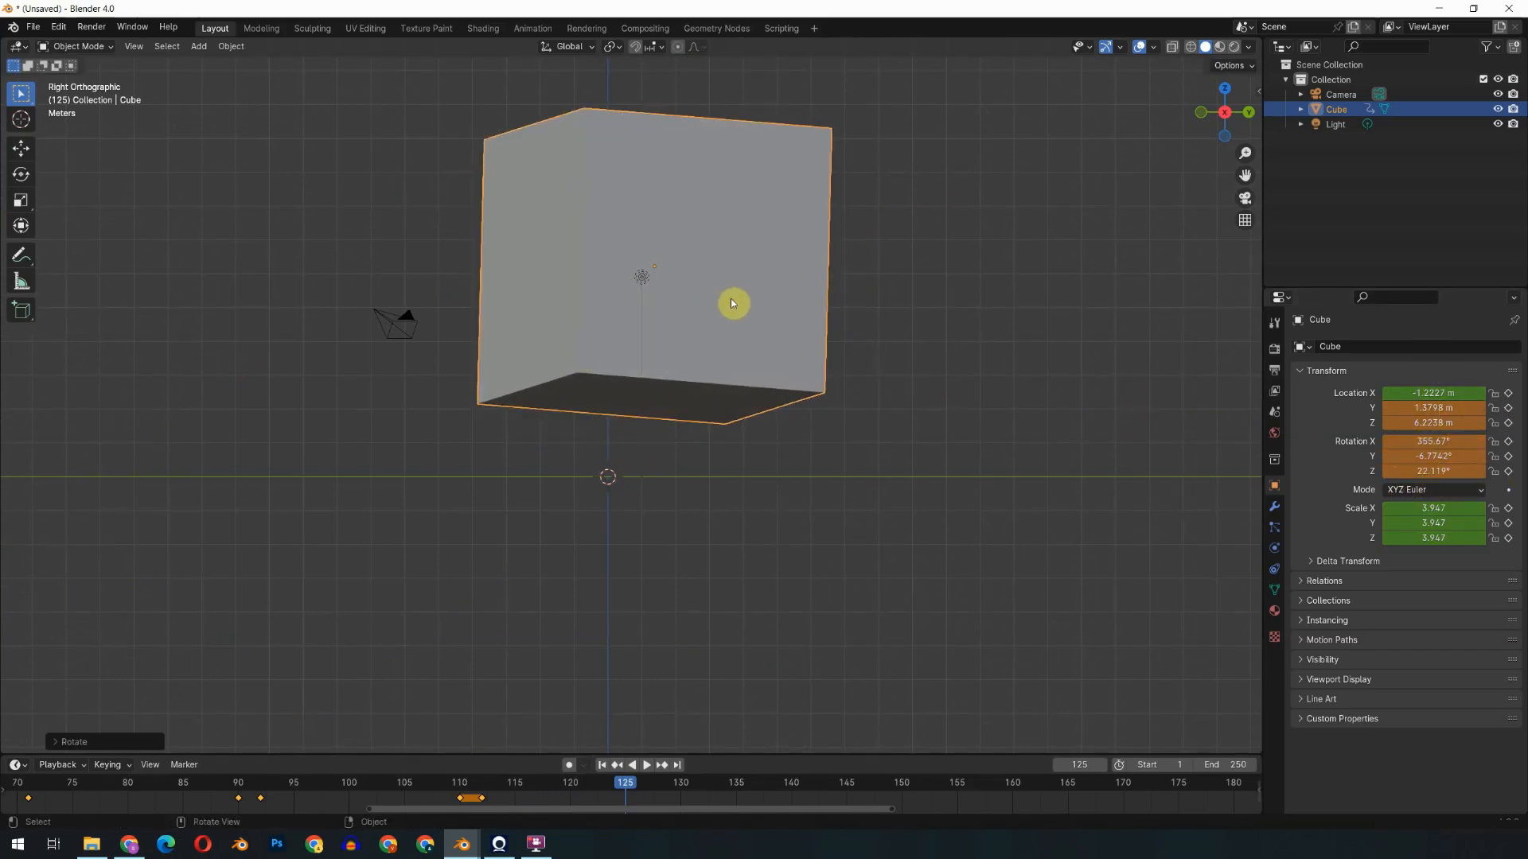
In the top view, rotate the cube to about Z -3° and scale it down uniformly to about 1.90
key(KP_7)
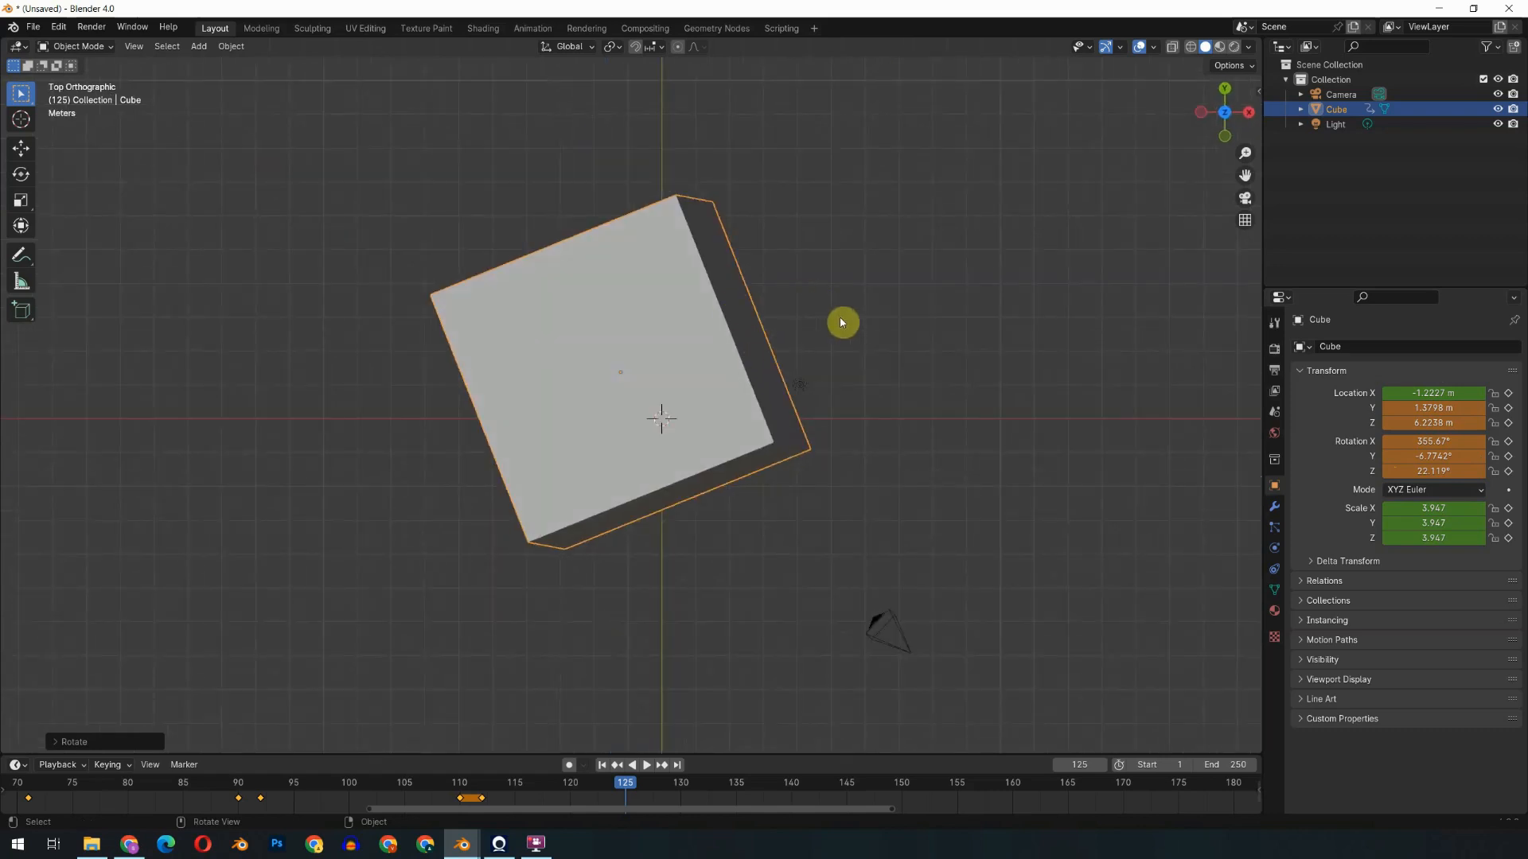
key(r)
click(828, 419)
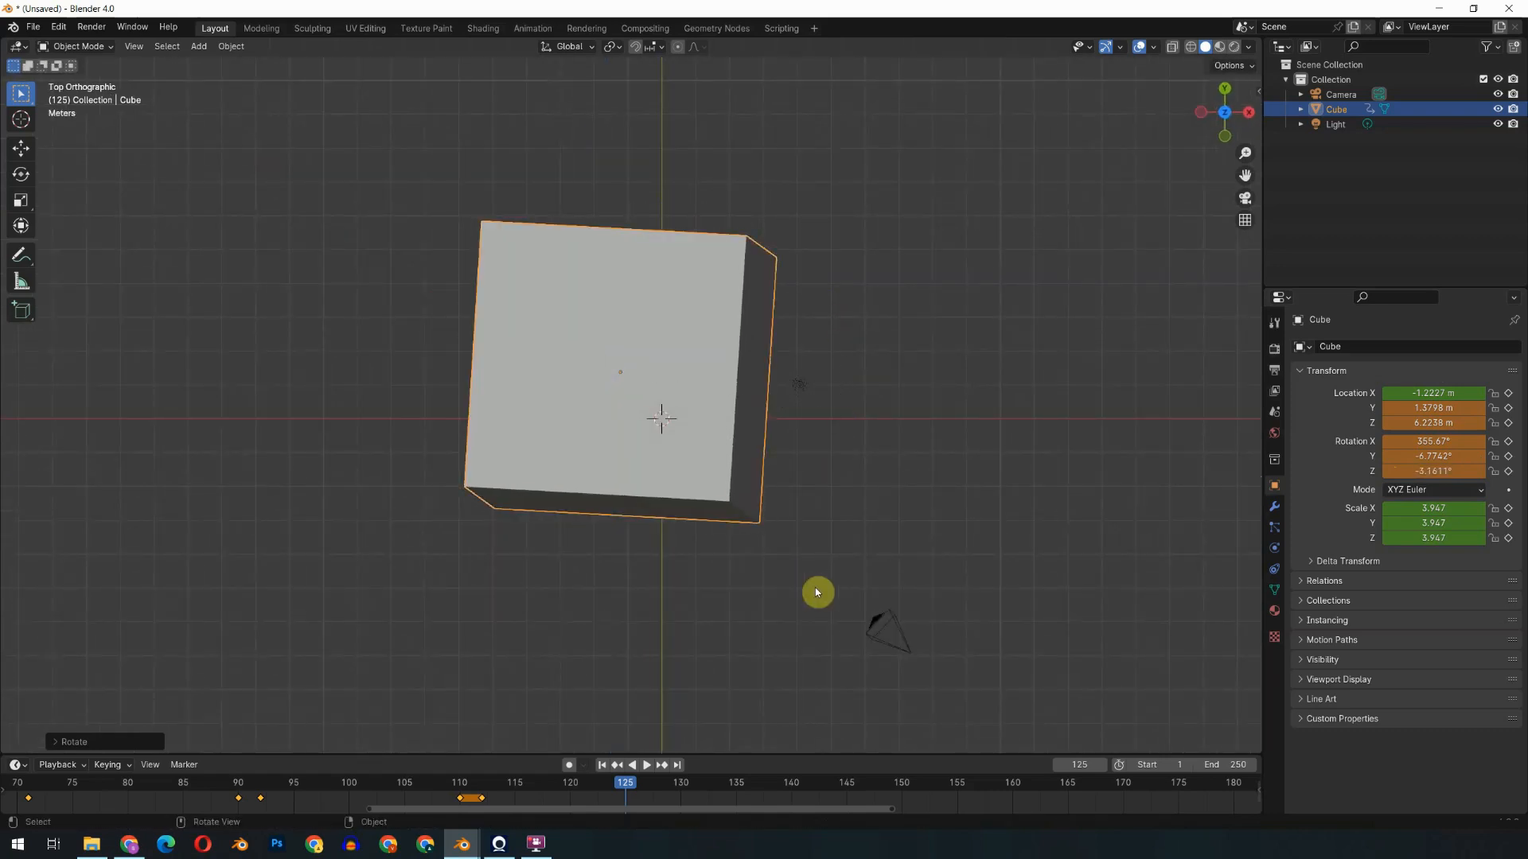
key(s)
click(691, 507)
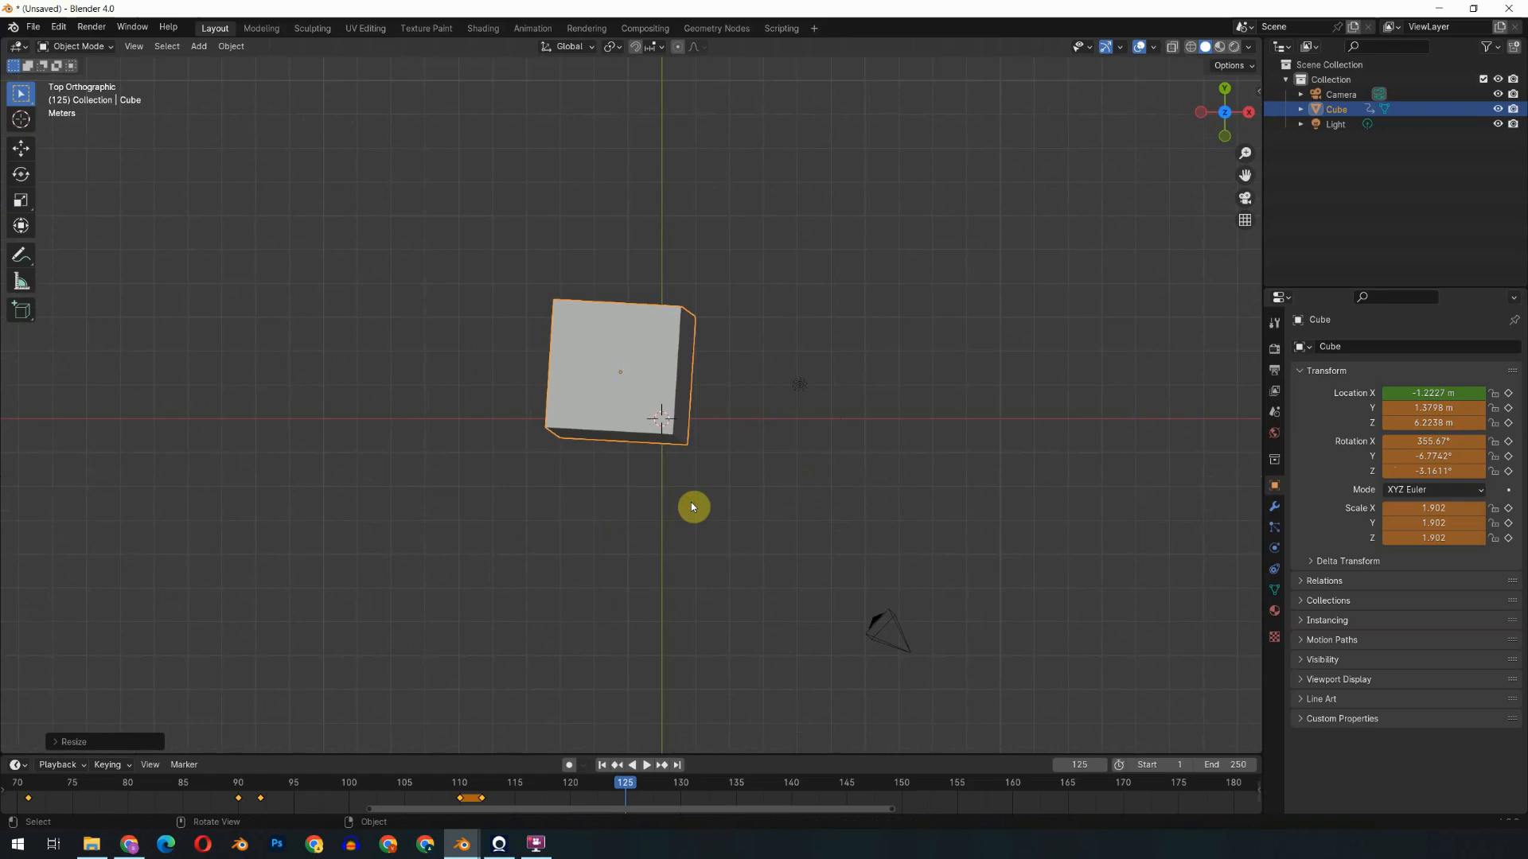
In the front view, move the cube to about X 3.61, Z 2.96 m and insert a Location, Rotation & Scale keyframe on frame 125
middle_drag(690, 507, 631, 381)
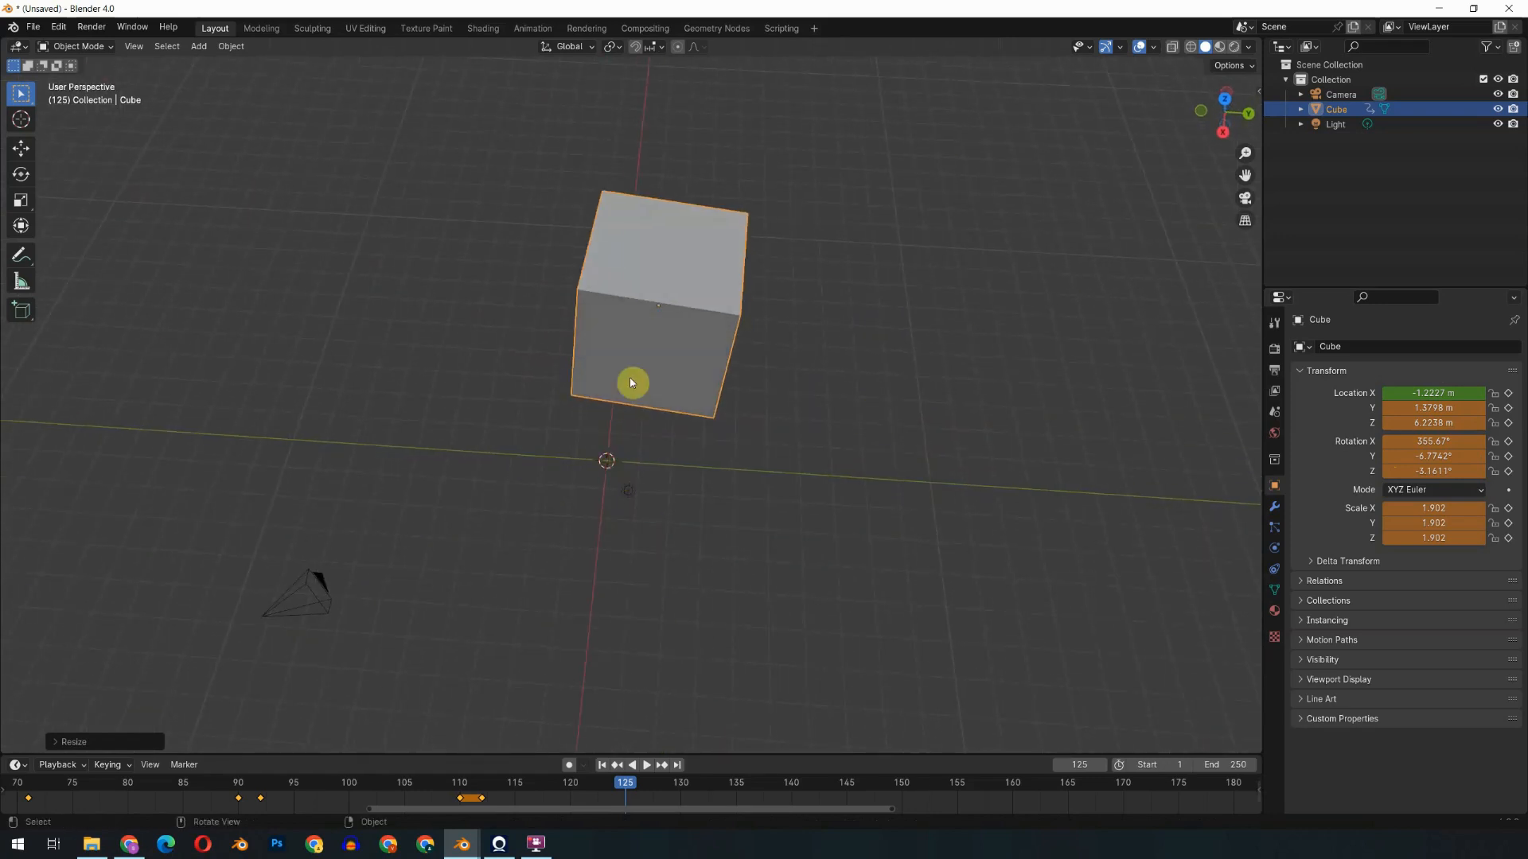
key(KP_1)
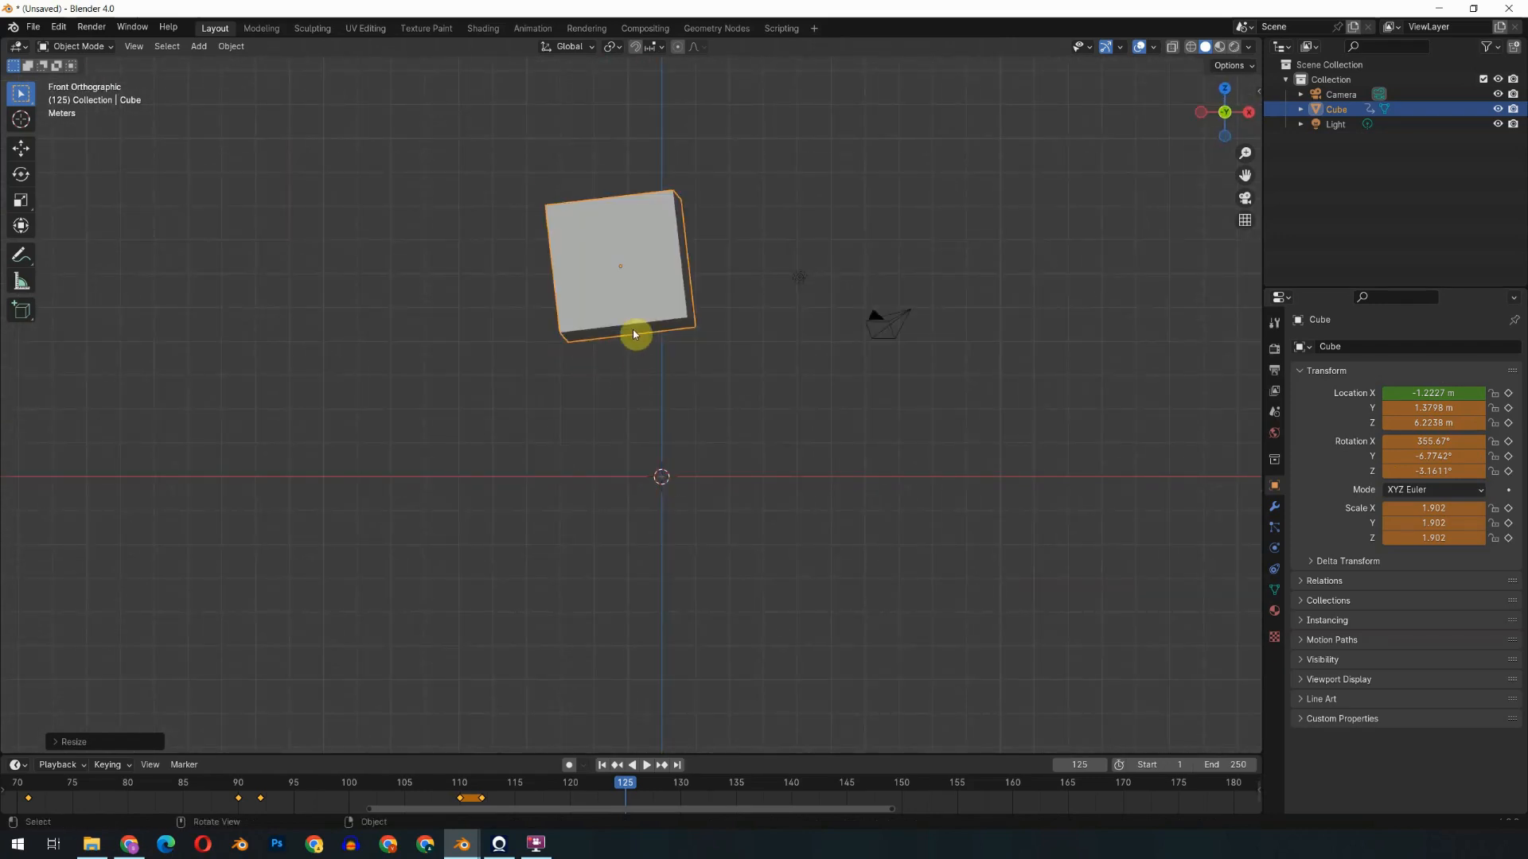
drag(634, 335, 795, 437)
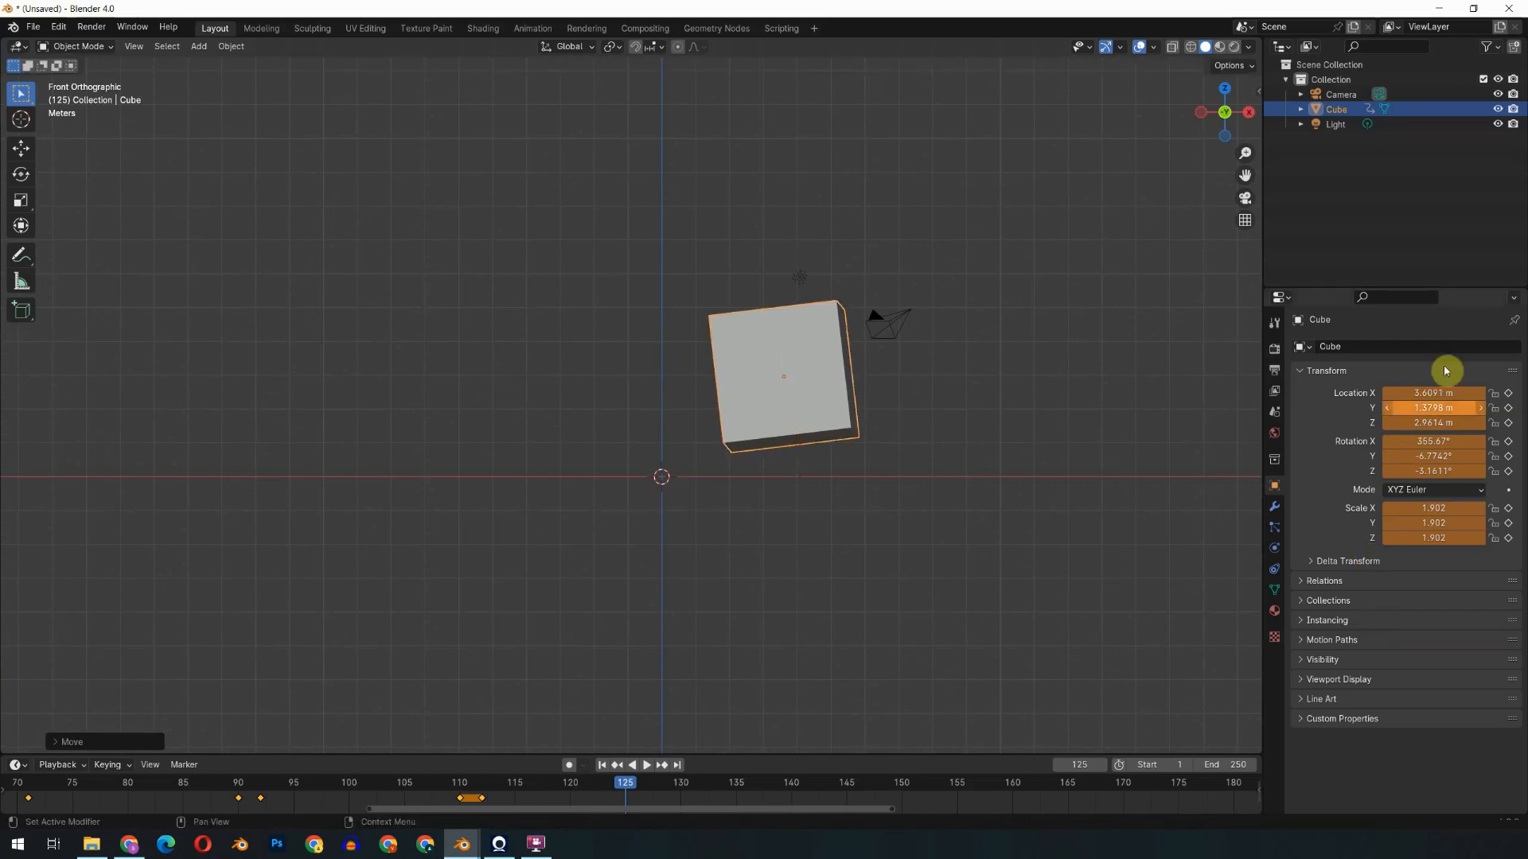
key(i)
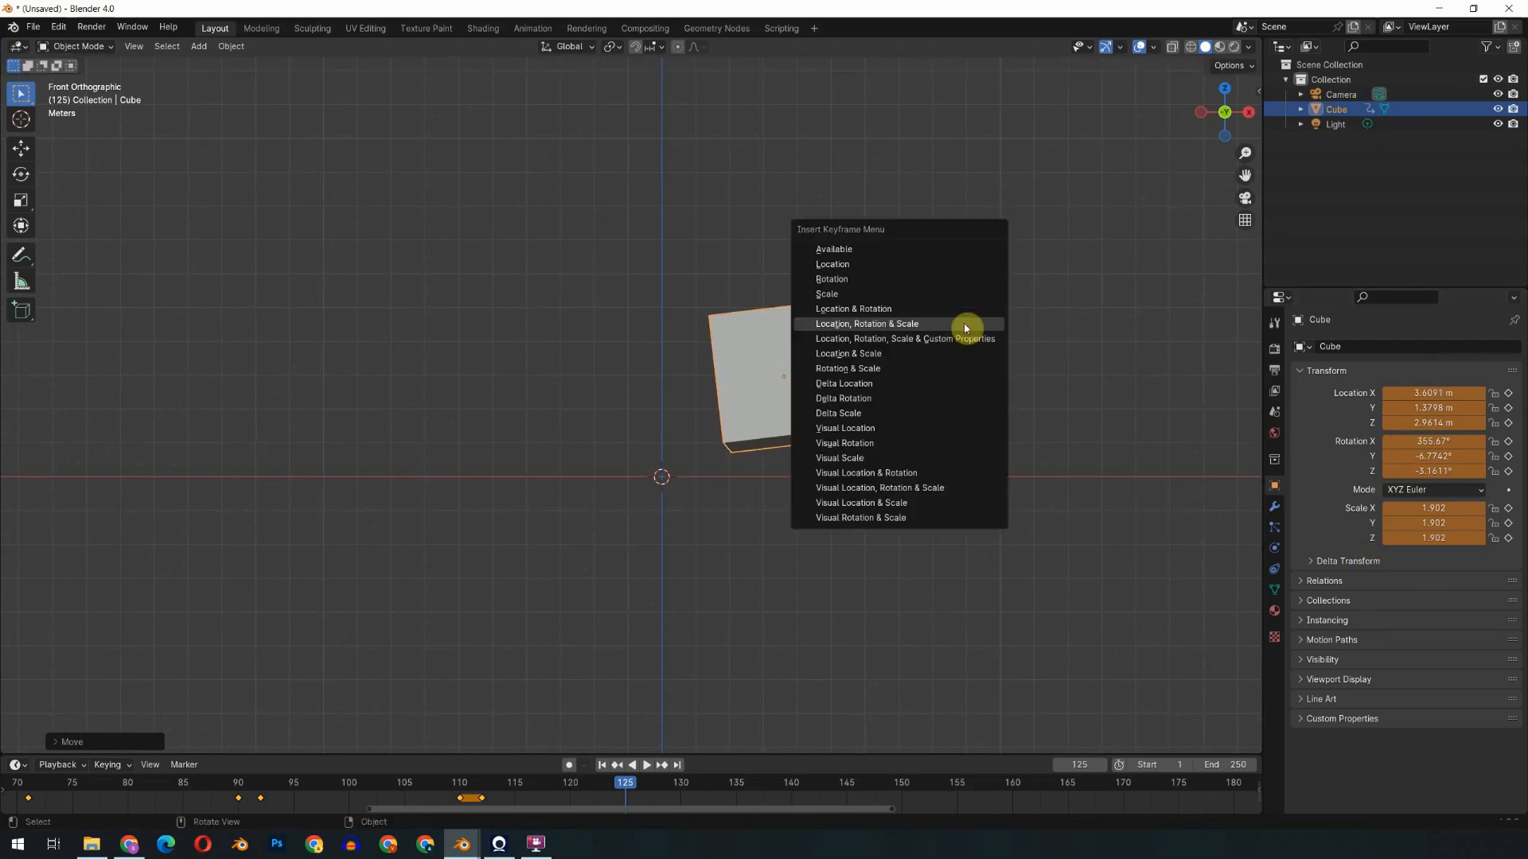
click(965, 327)
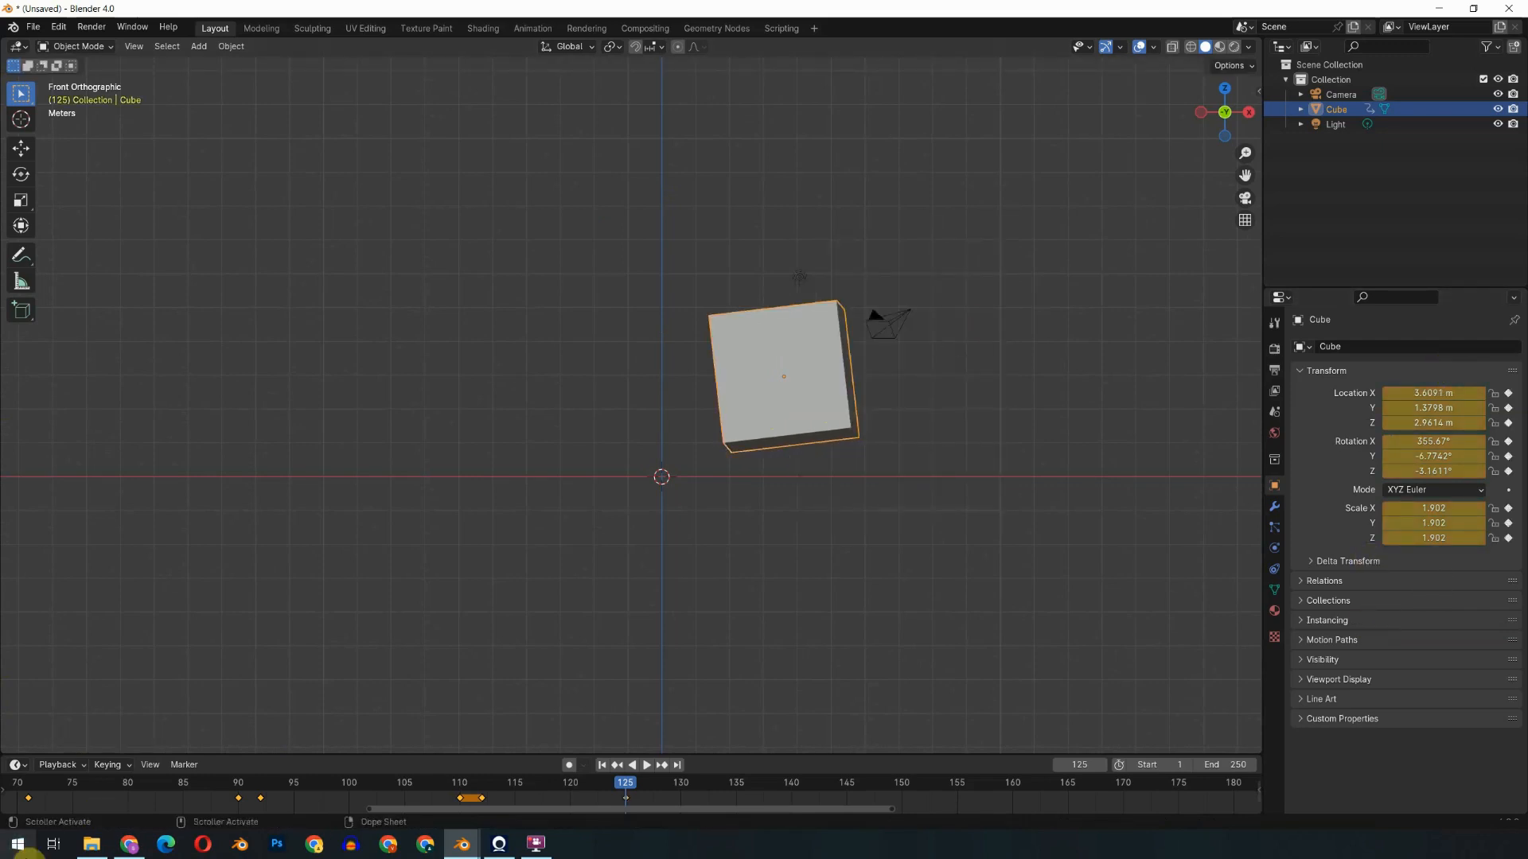
Scrub the timeline up to frame 125 to review the cube's combined movement, rotation and scaling
drag(74, 797, 626, 796)
click(776, 380)
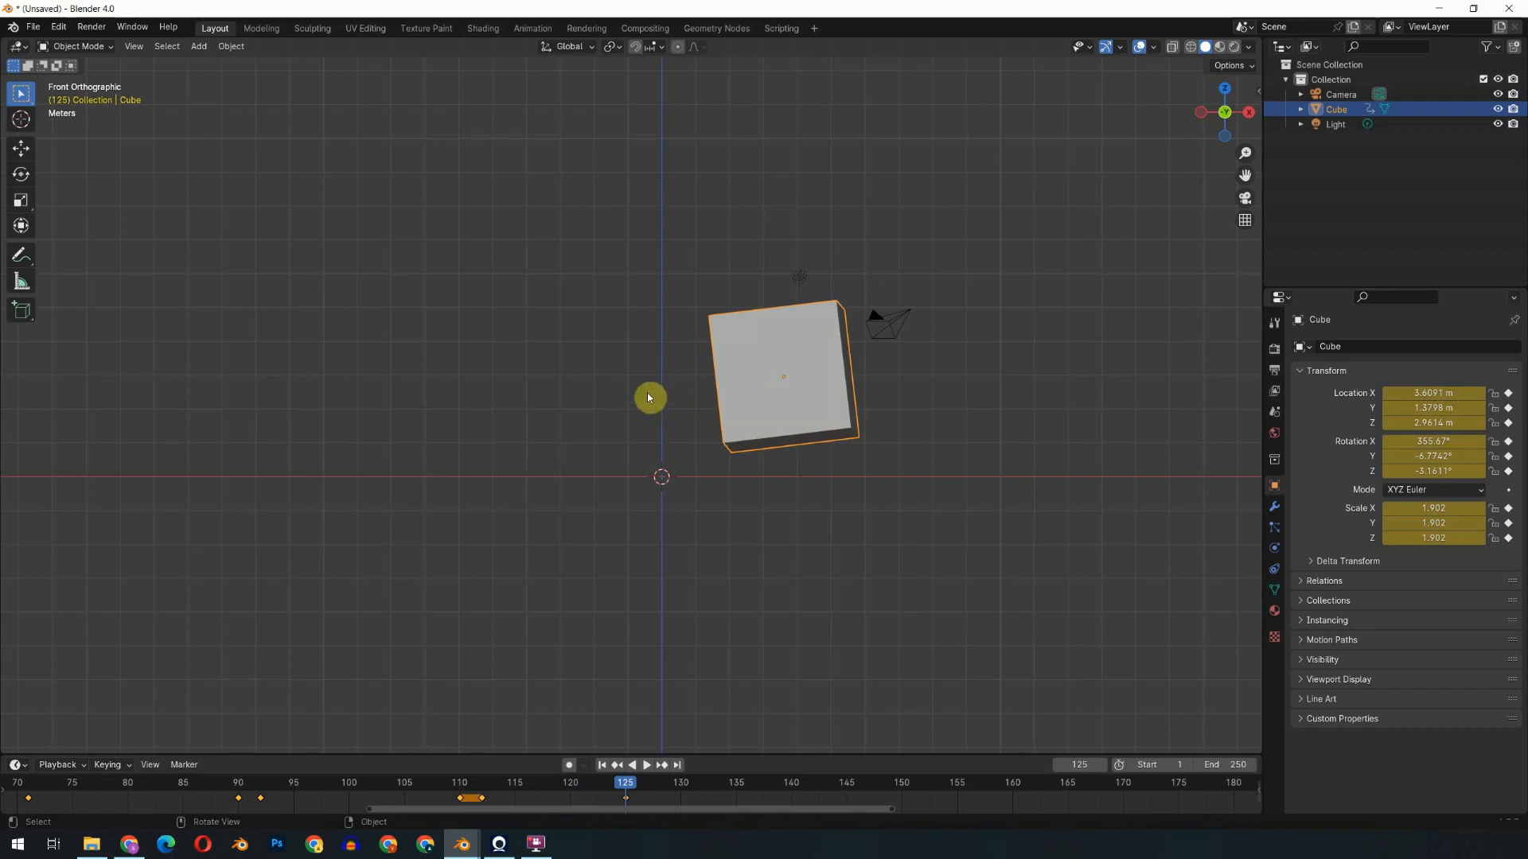
Add a torus mesh at the world origin
key(shift+a)
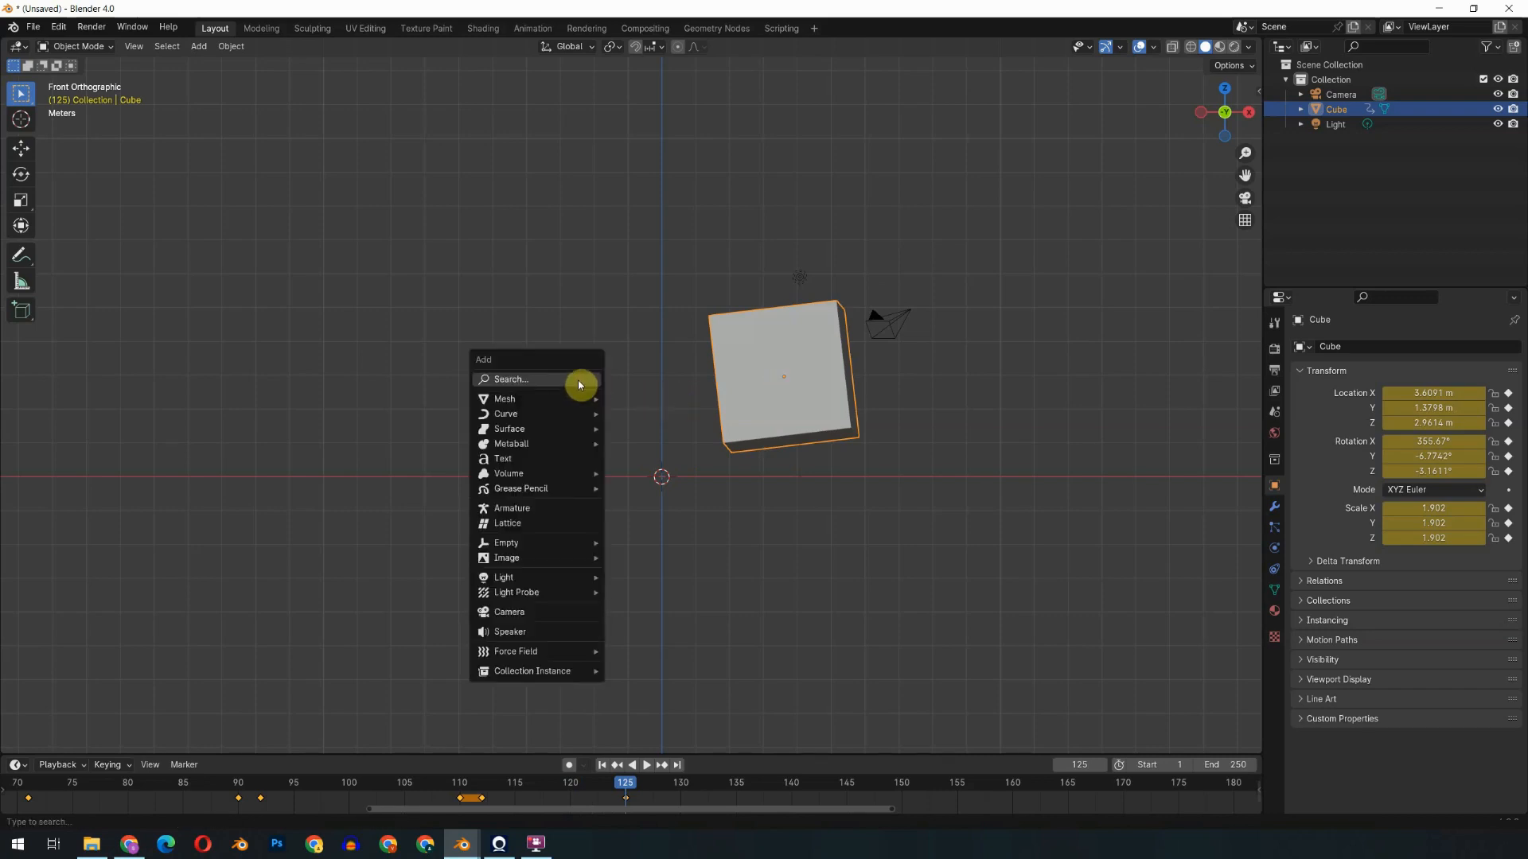
mouse_move(530, 404)
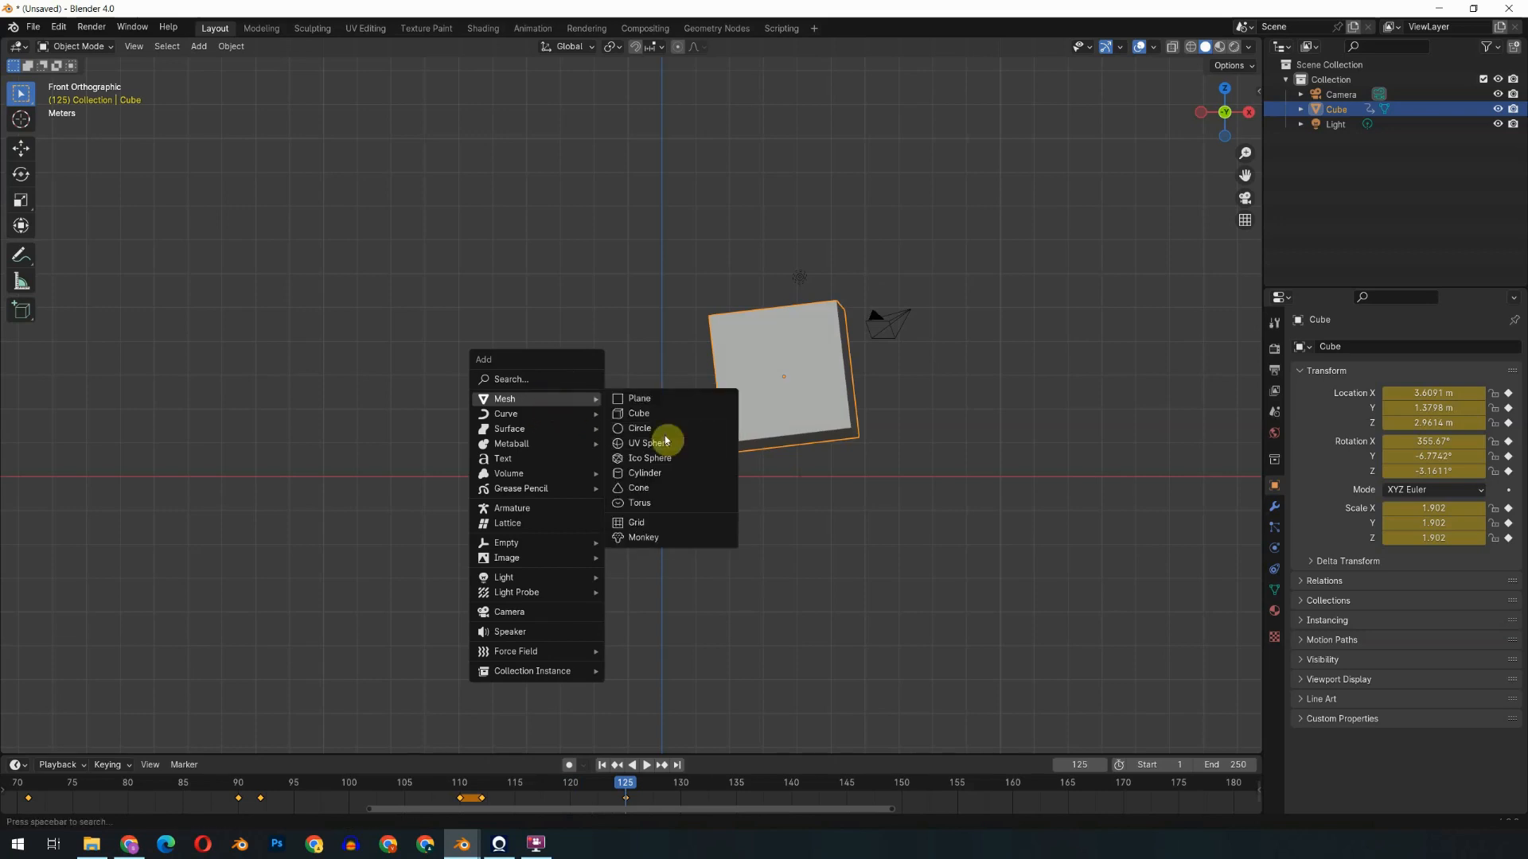
click(659, 504)
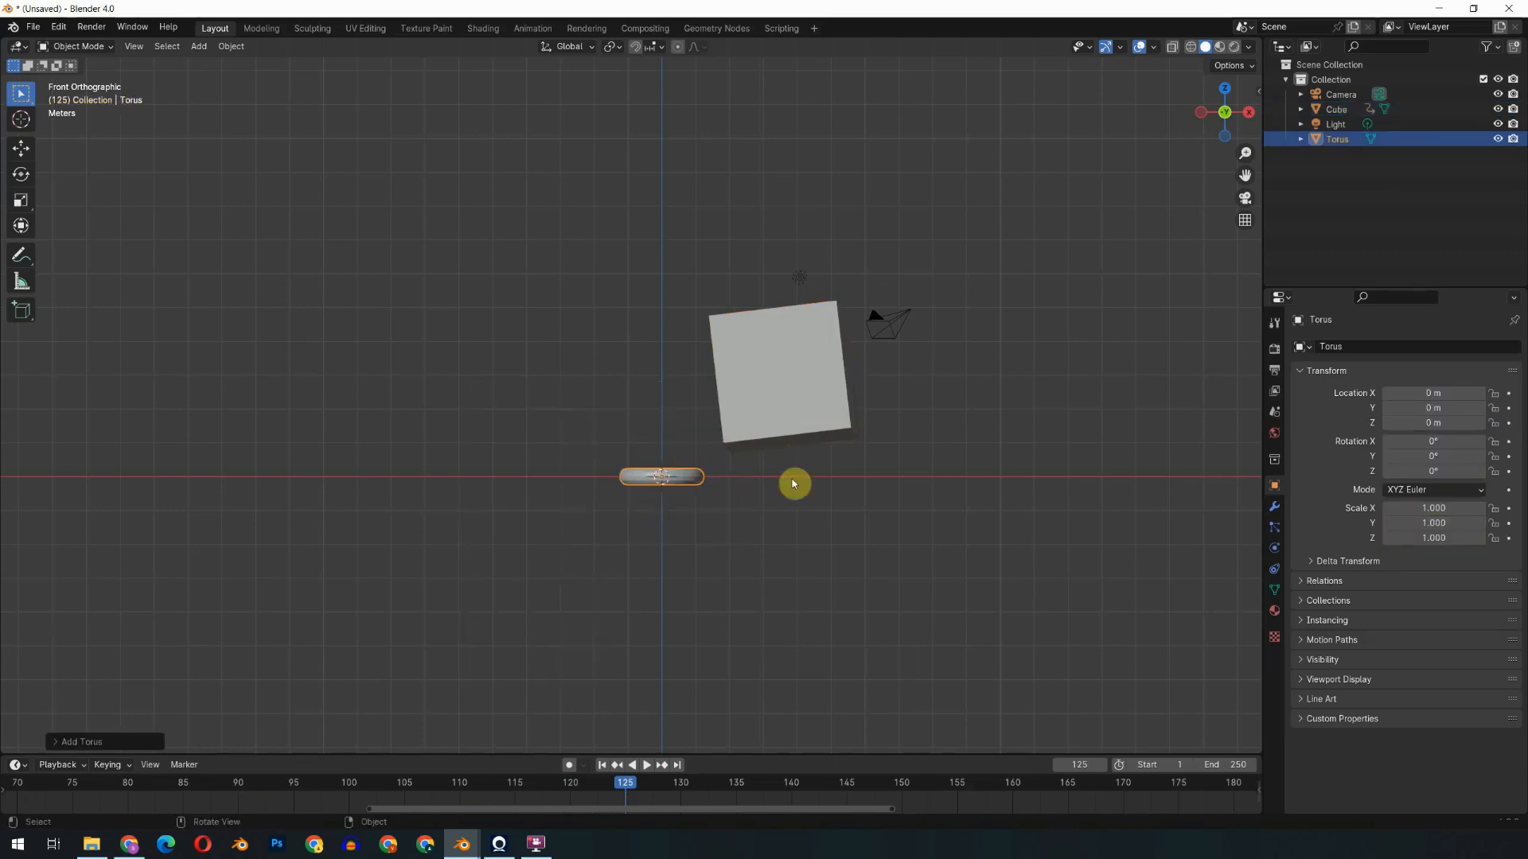